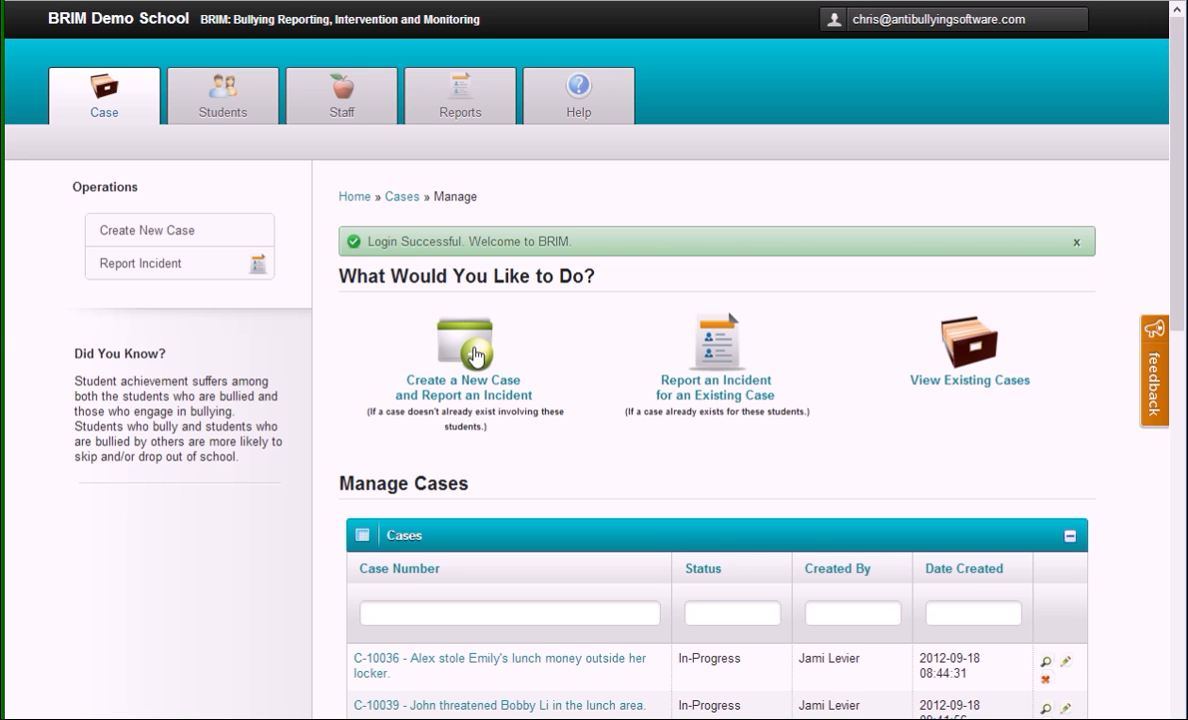
Step: Start a new case with an incident report, and view the available status and owner options
left_click(476, 356)
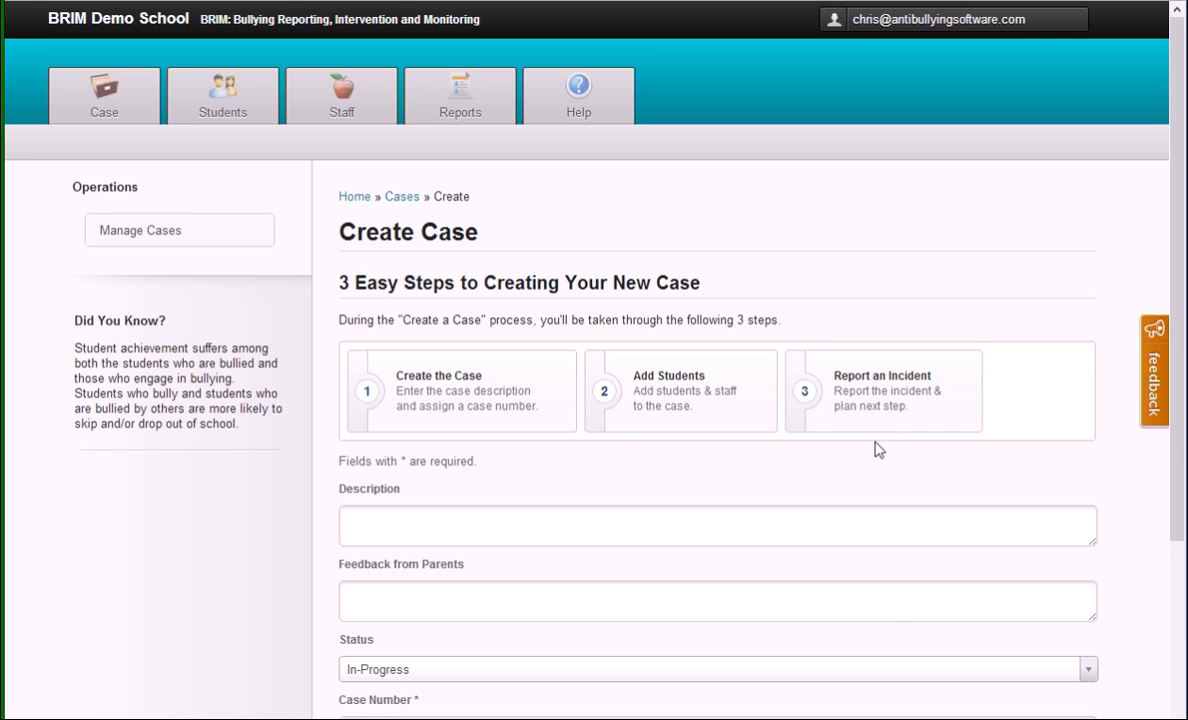
scroll(790, 425, "down", 2)
scroll(595, 420, "down", 2)
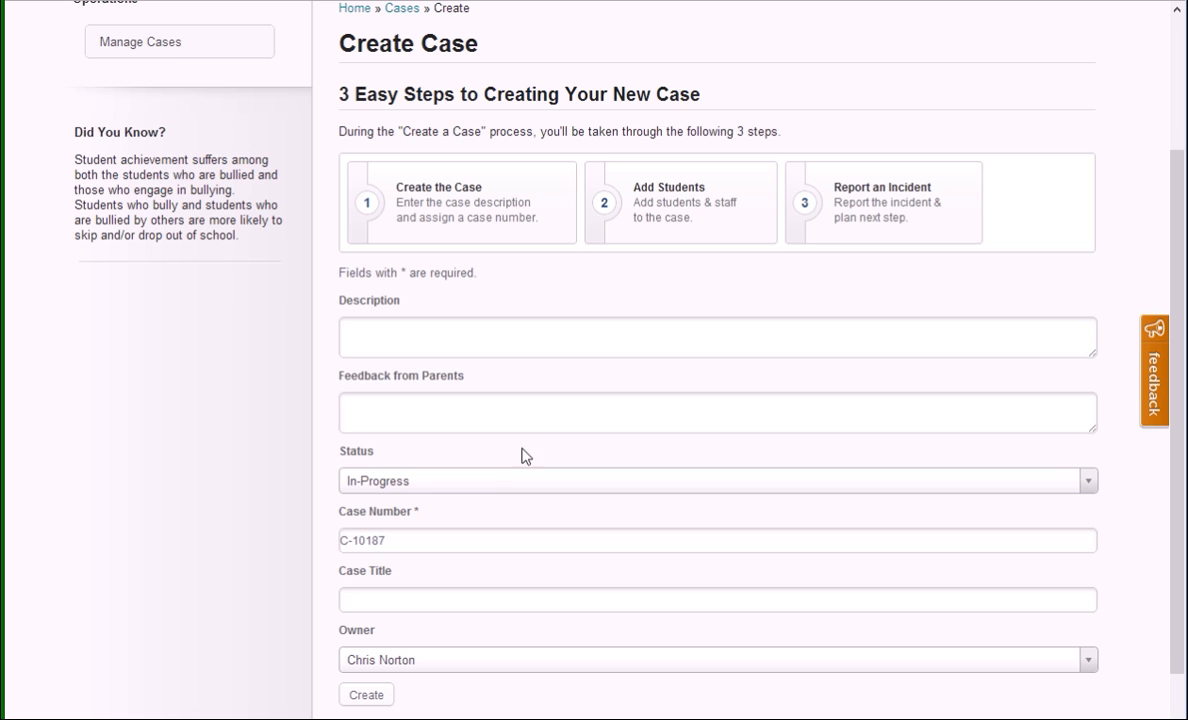
left_click(525, 488)
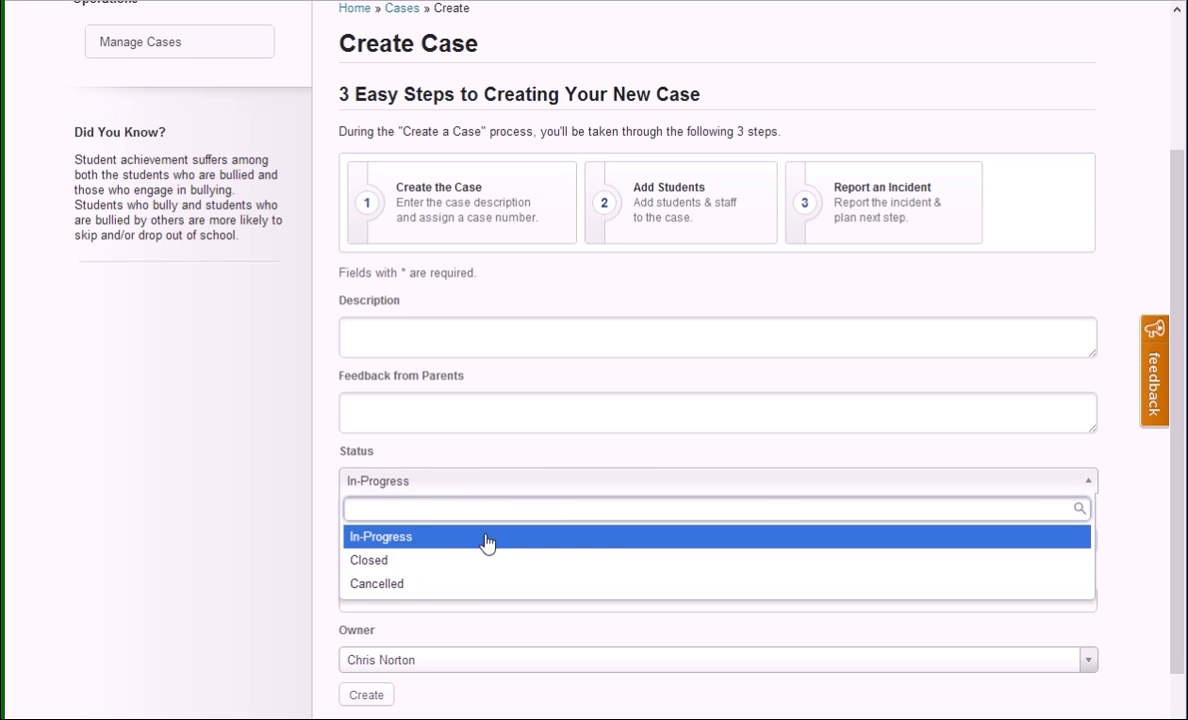
left_click(440, 661)
scroll(438, 650, "down", 1)
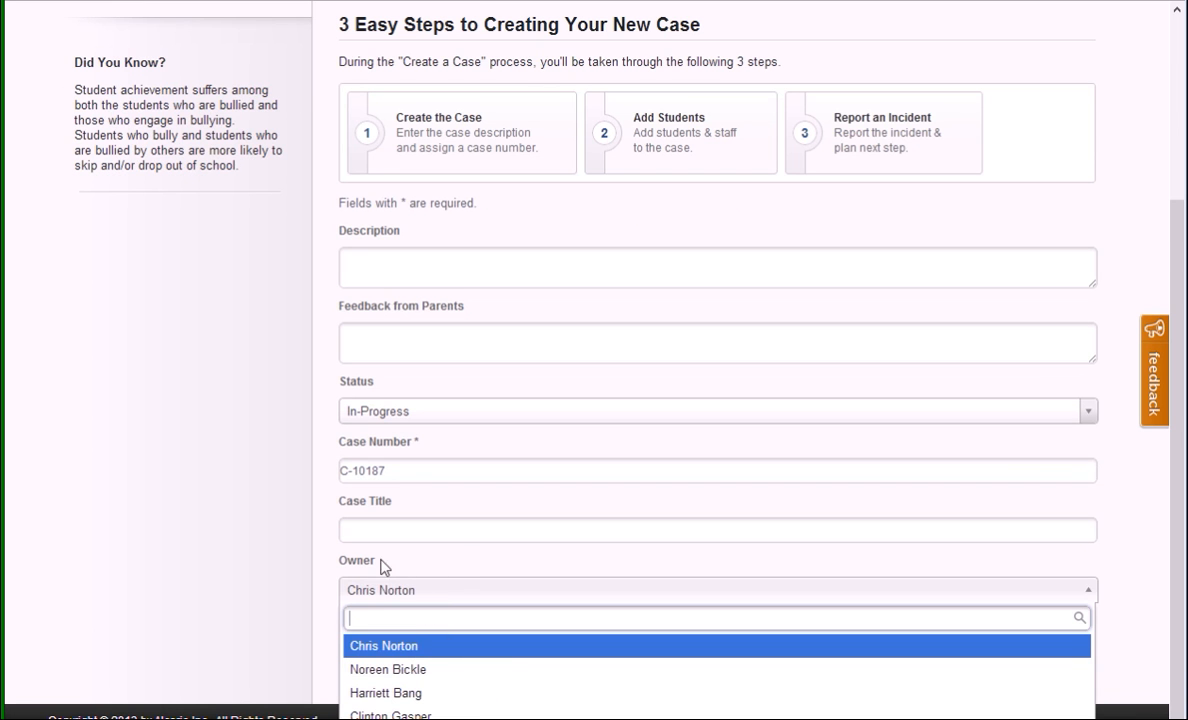
left_click(310, 556)
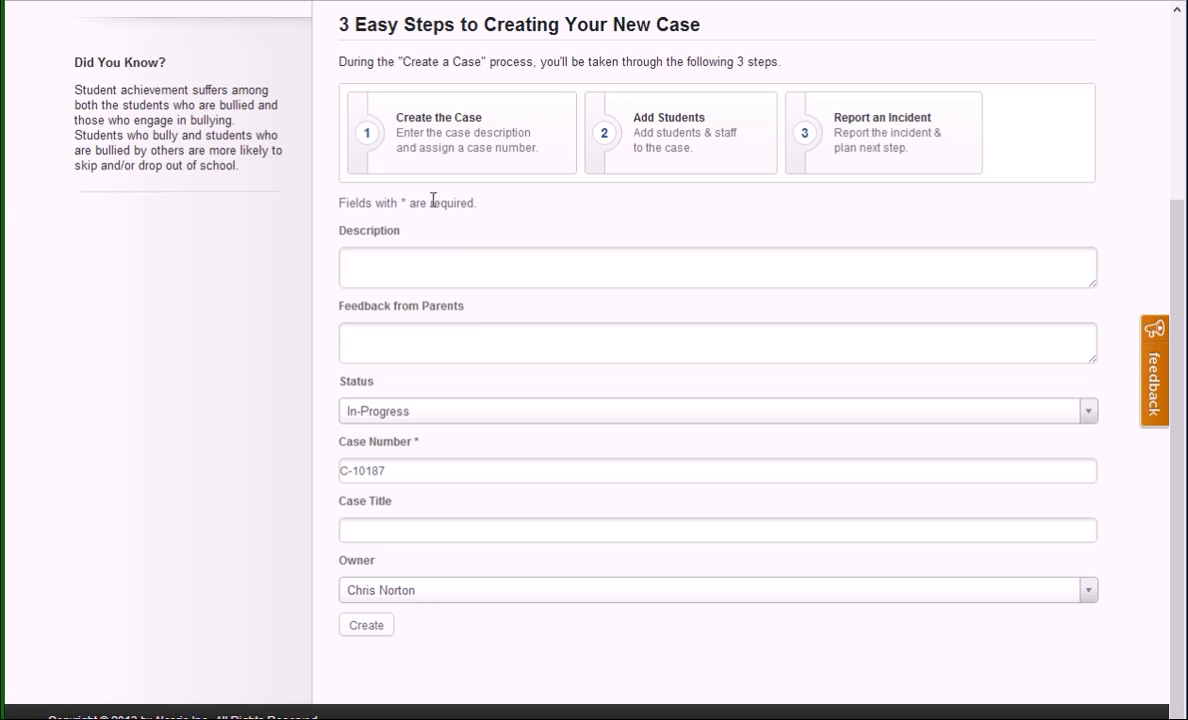
Step: Enter a case description made of the two students' first names followed by "case"
left_click(360, 260)
type("John and Billy's case")
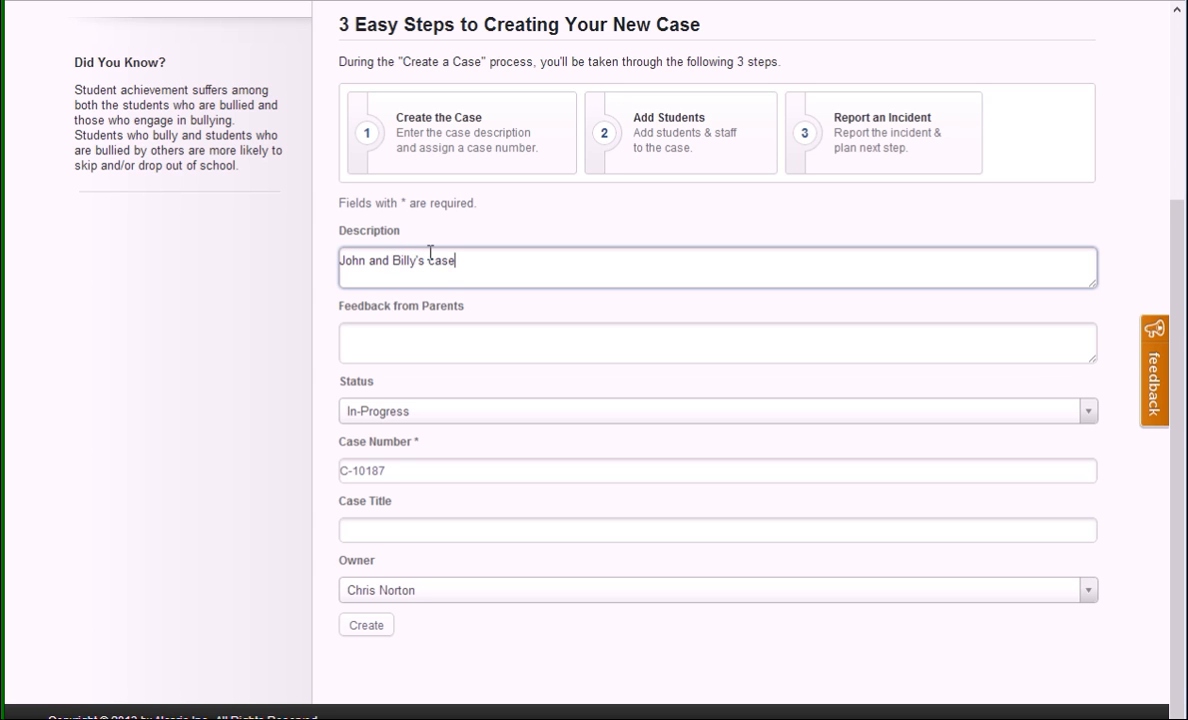
key("Tab")
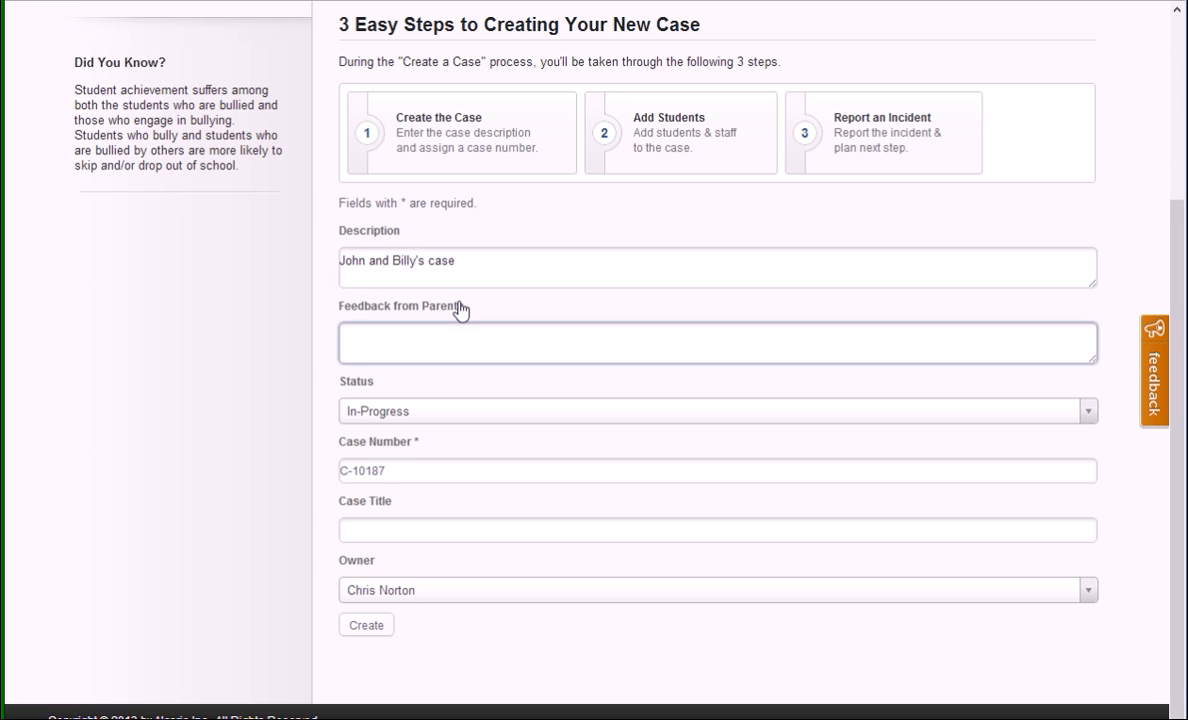
Step: Copy the description text into the case title and create the case
left_click(424, 522)
left_click(415, 260)
key("ctrl+a")
key("ctrl+c")
left_click(392, 530)
key("ctrl+v")
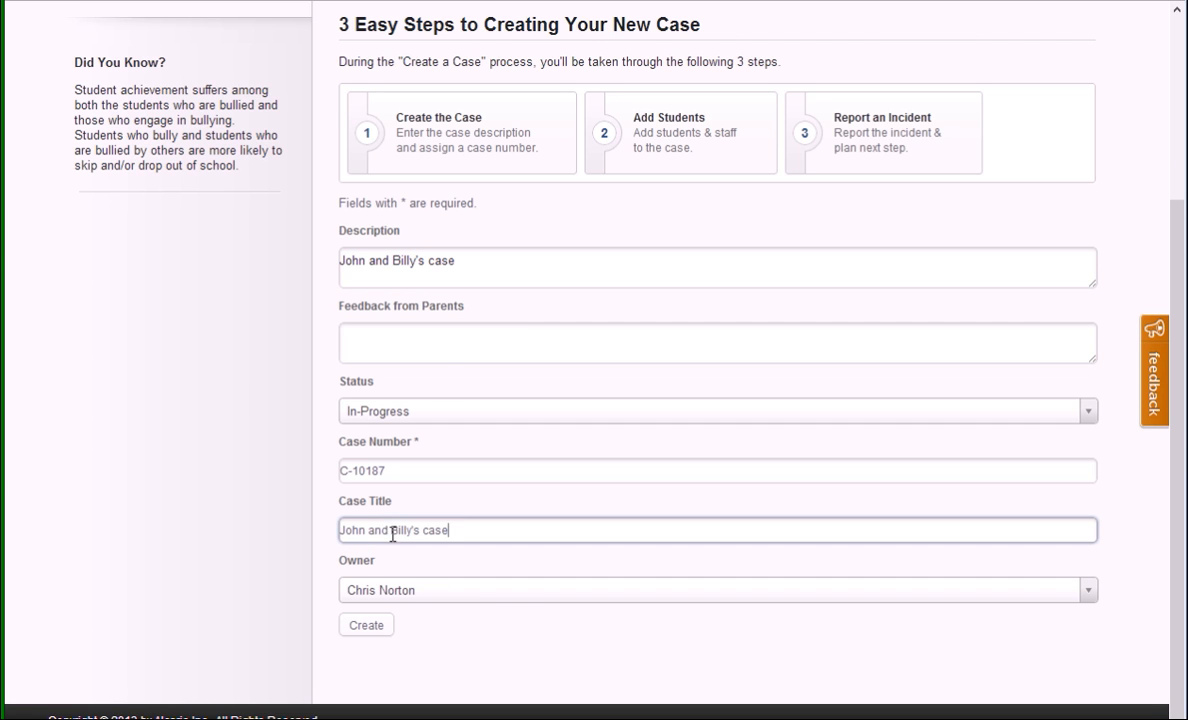
left_click(370, 627)
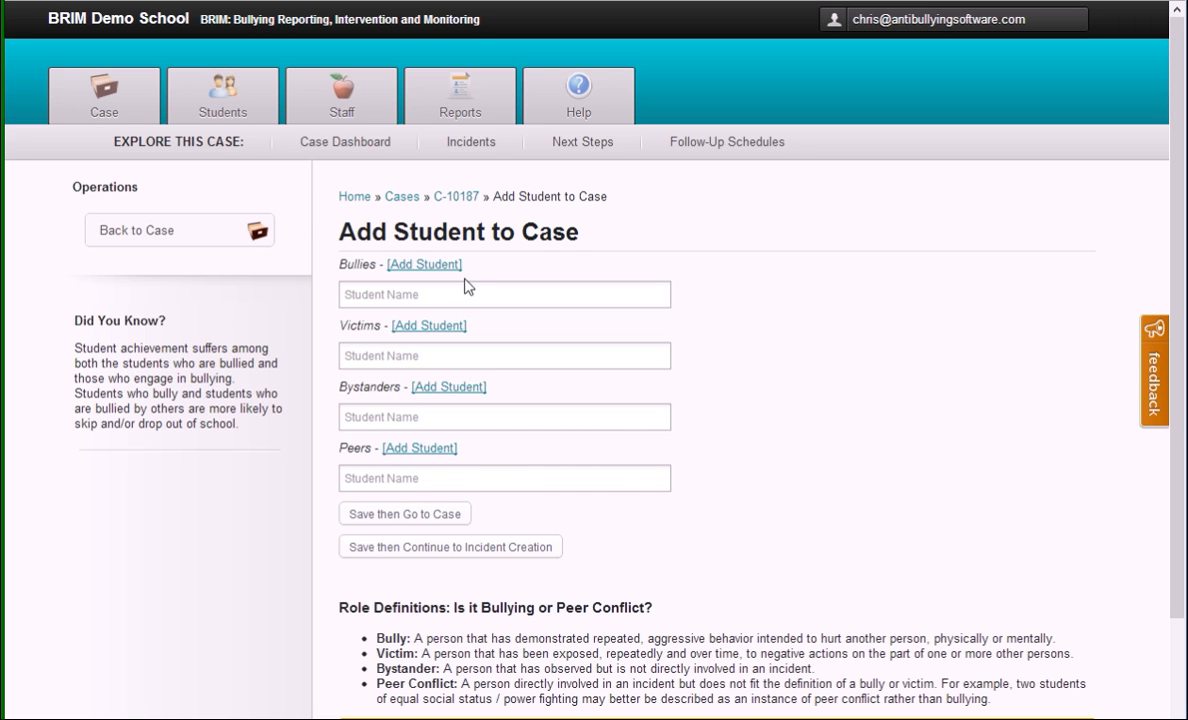
Step: Read the bully, victim, bystander and peer conflict role definitions and the note about local policies
scroll(993, 510, "down", 1)
scroll(986, 518, "up", 1)
scroll(460, 584, "down", 1)
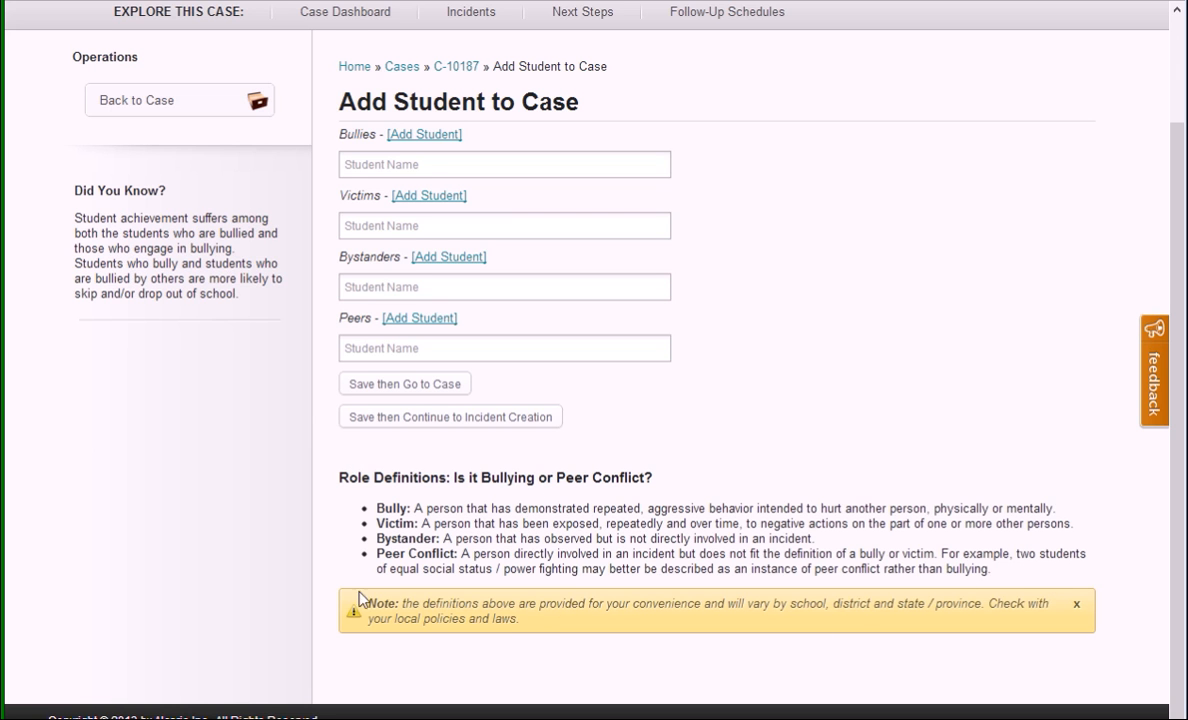
left_click_drag(364, 600, 667, 622)
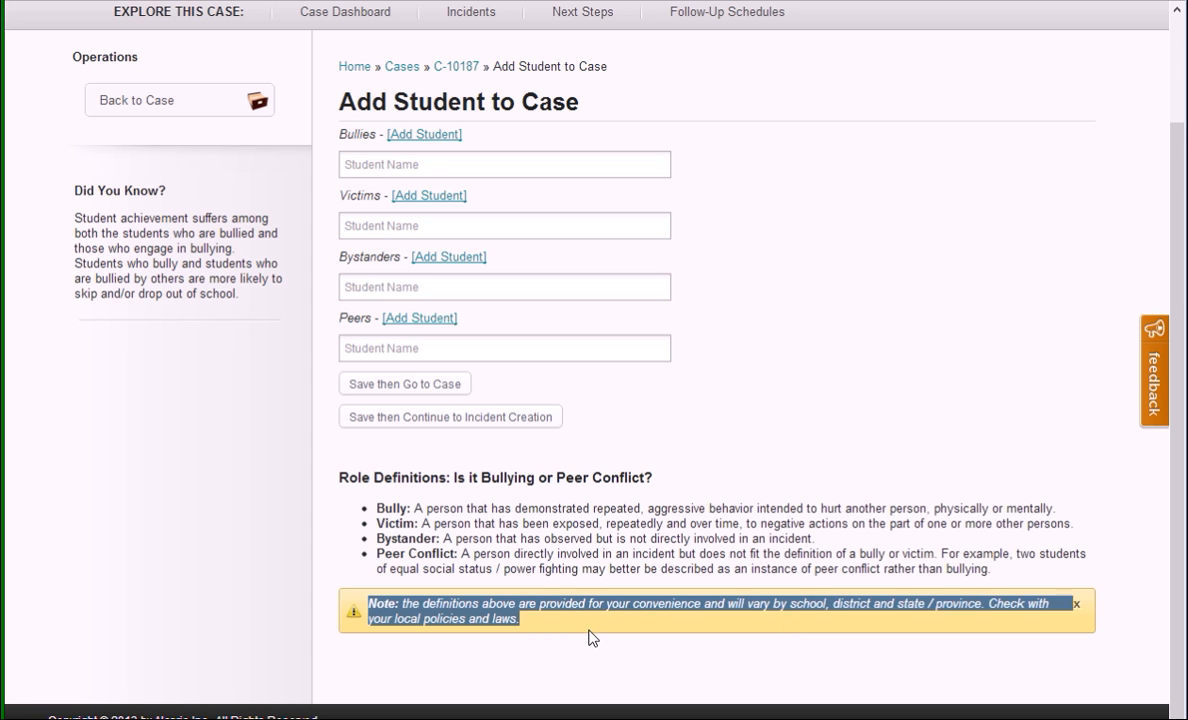
left_click(665, 512)
scroll(665, 512, "up", 2)
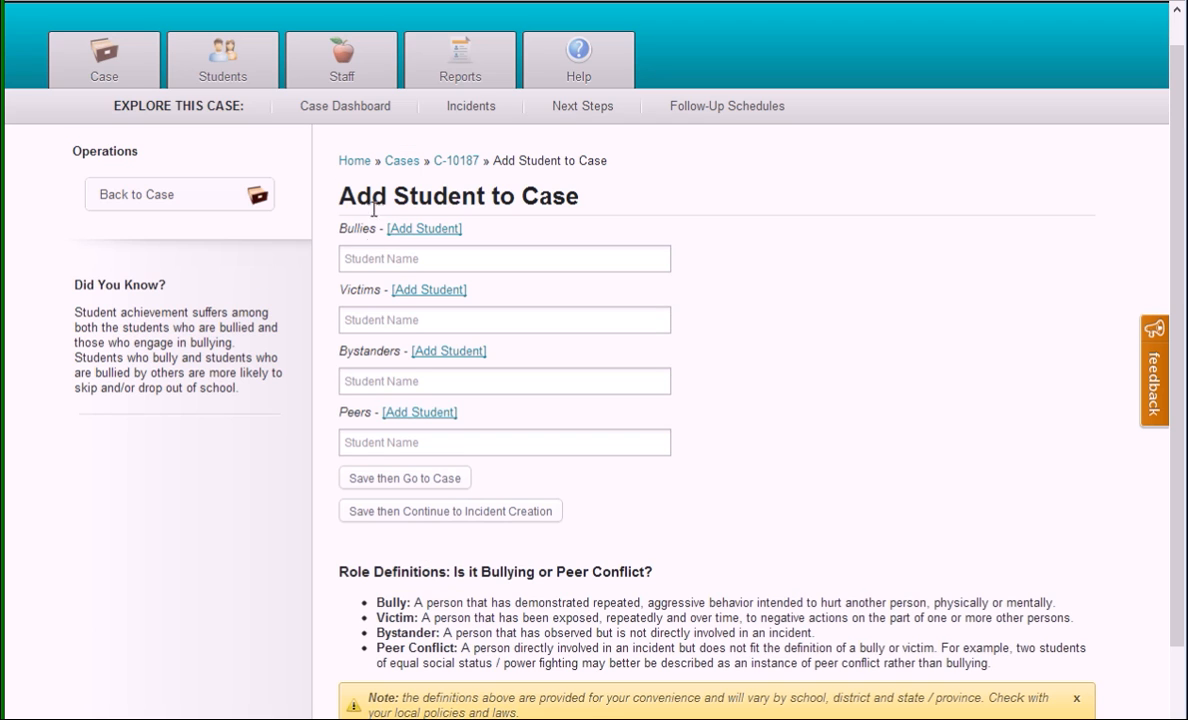
Step: Add the first listed student as bully, the fourth as victim and the seventh as bystander, saving and continuing to incident creation
left_click(447, 259)
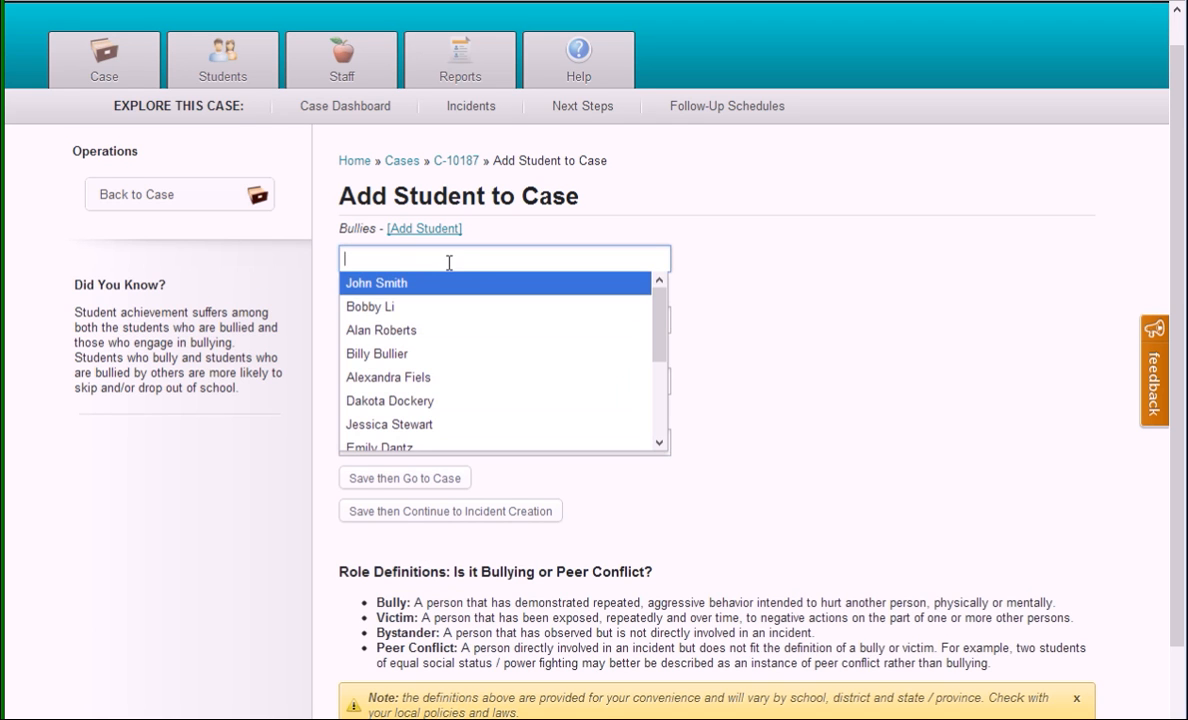
left_click(372, 284)
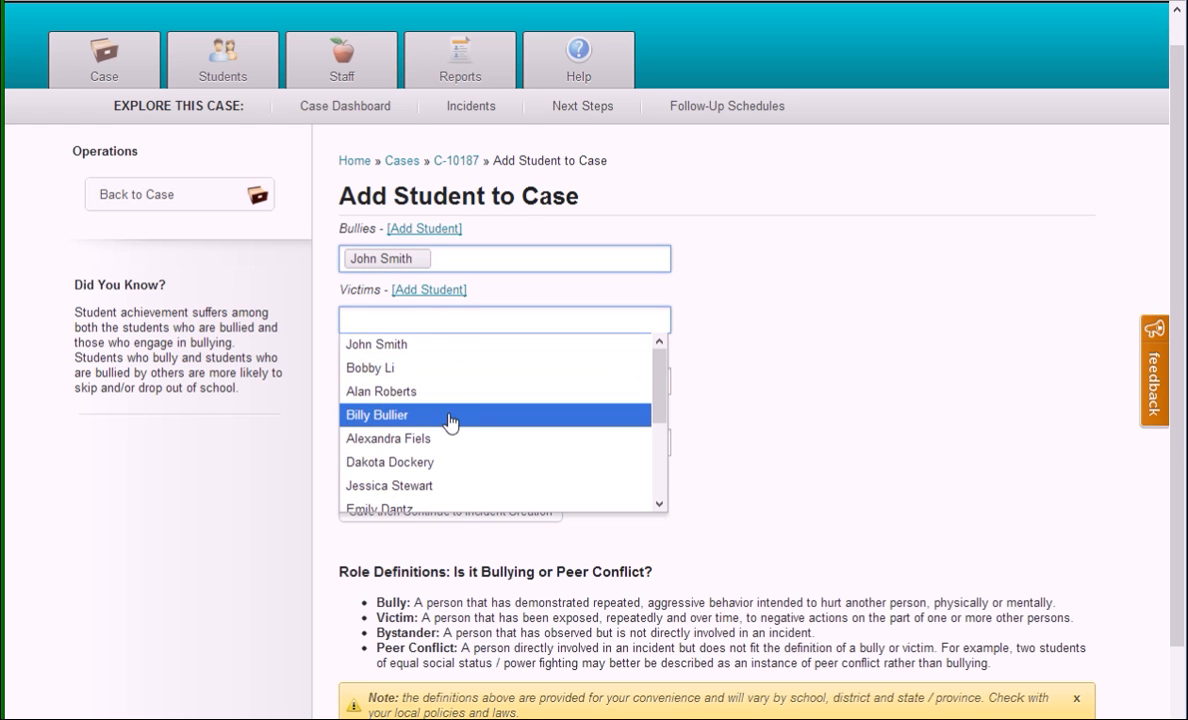
left_click(397, 416)
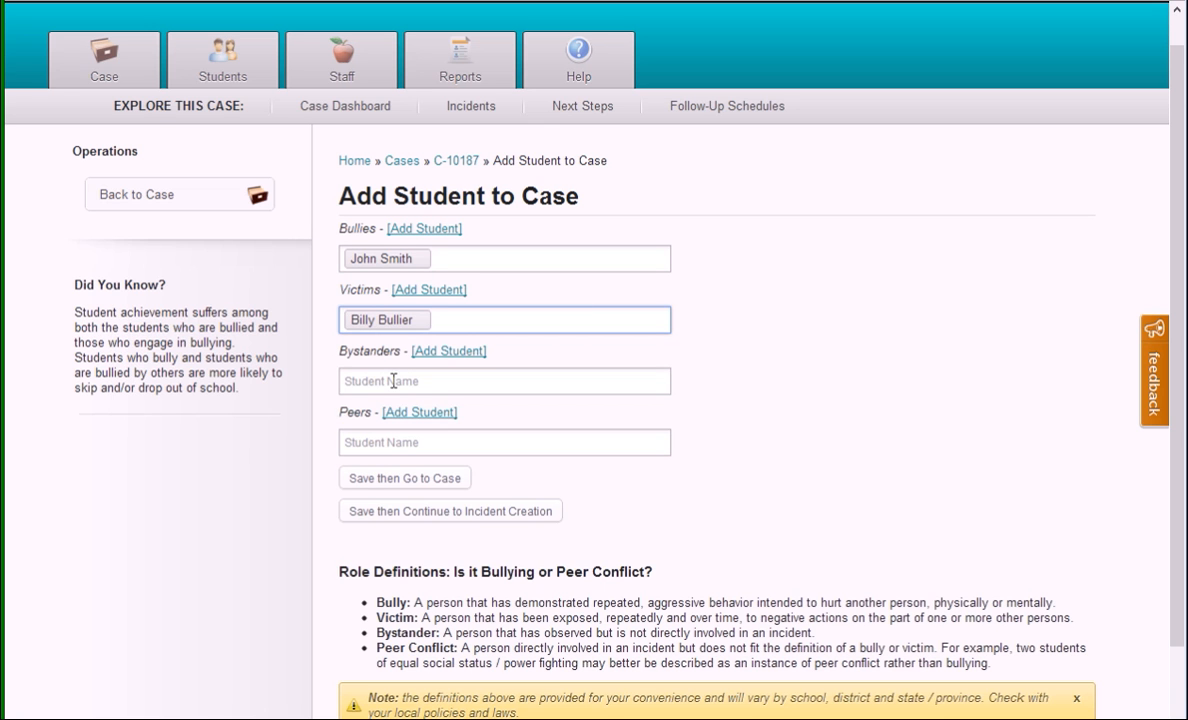
left_click(393, 381)
left_click(440, 548)
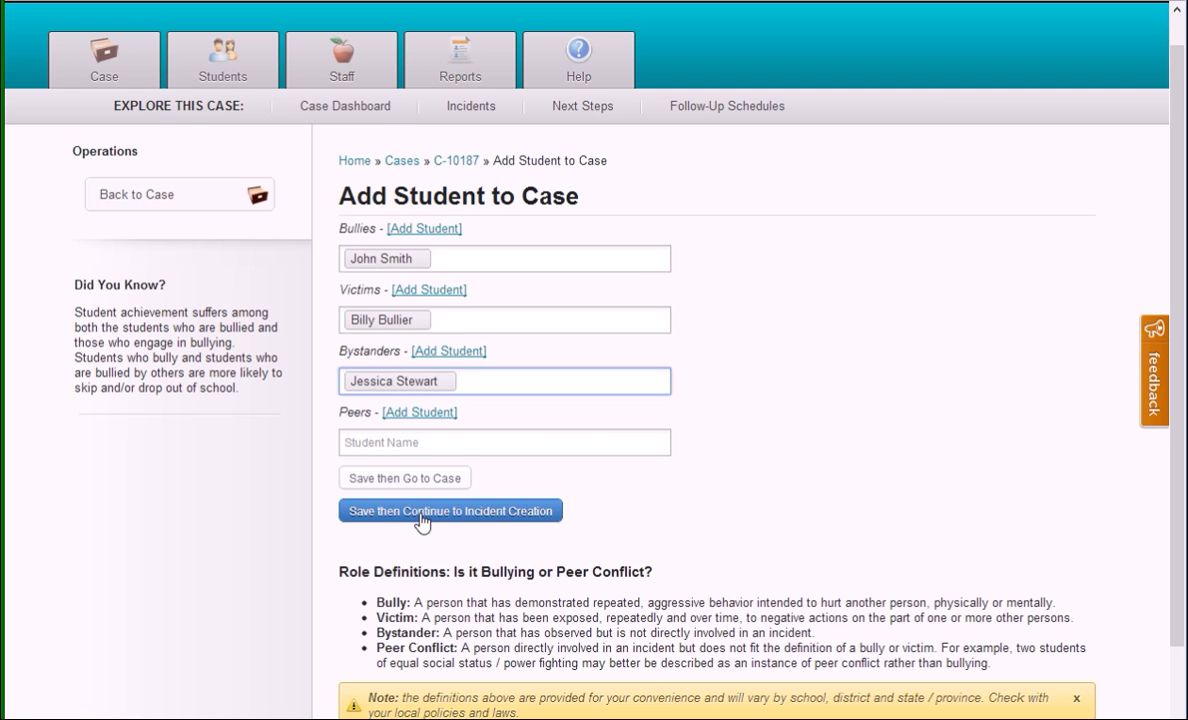
left_click(525, 529)
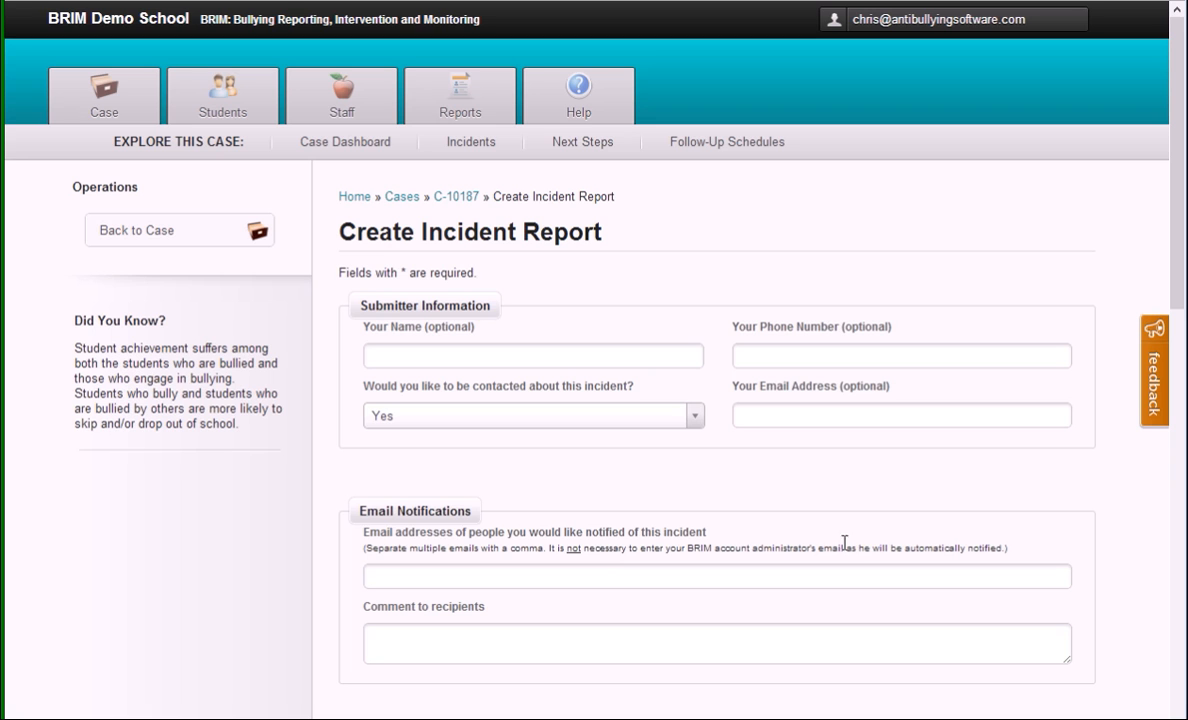
Step: Enter the submitter's first name in the incident report and look at the email notification fields, leaving them empty
left_click(418, 350)
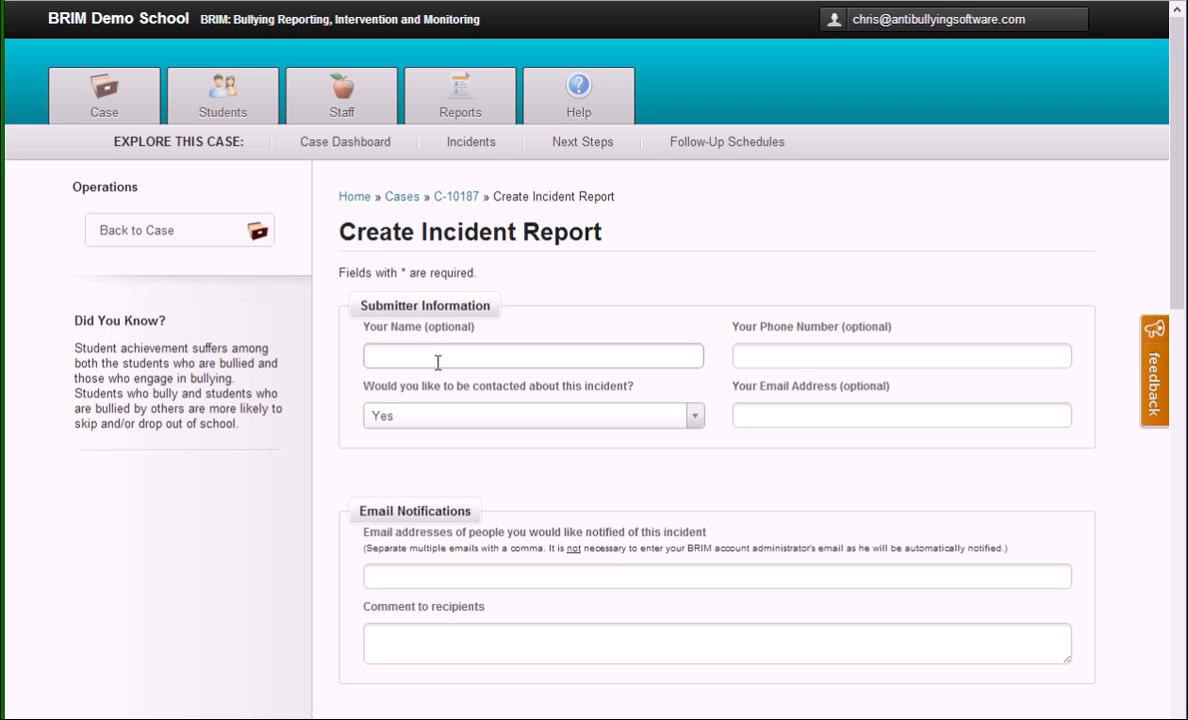
left_click(437, 362)
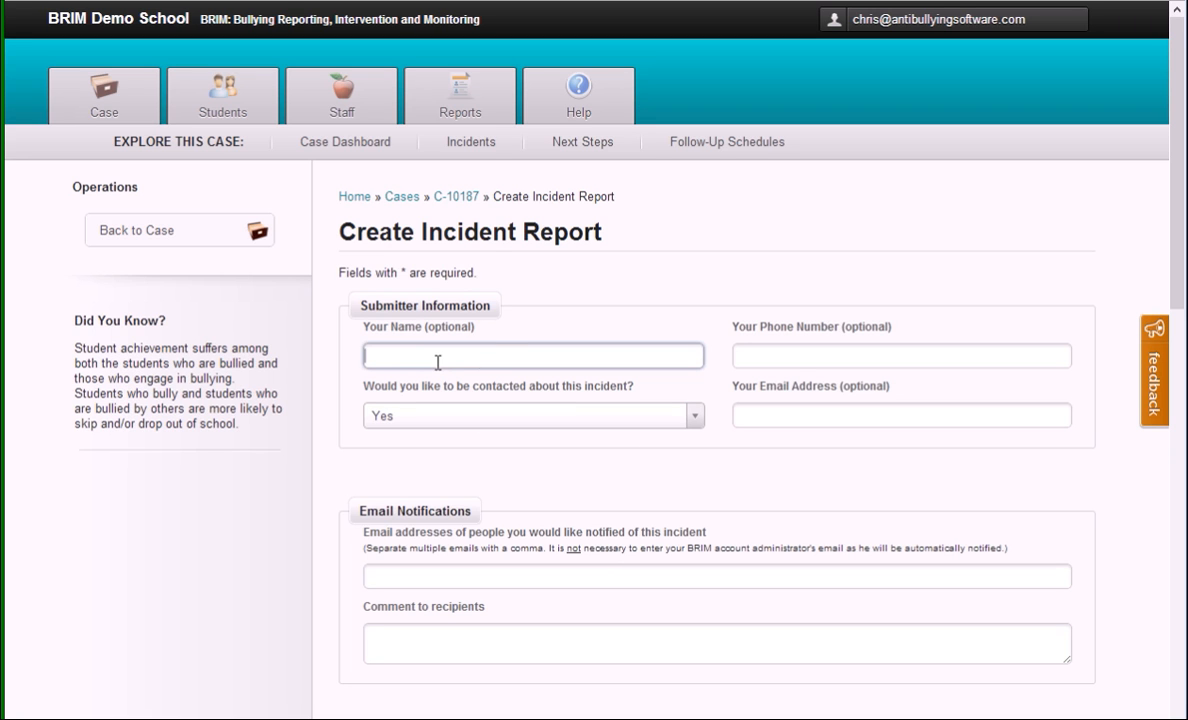
key("Tab")
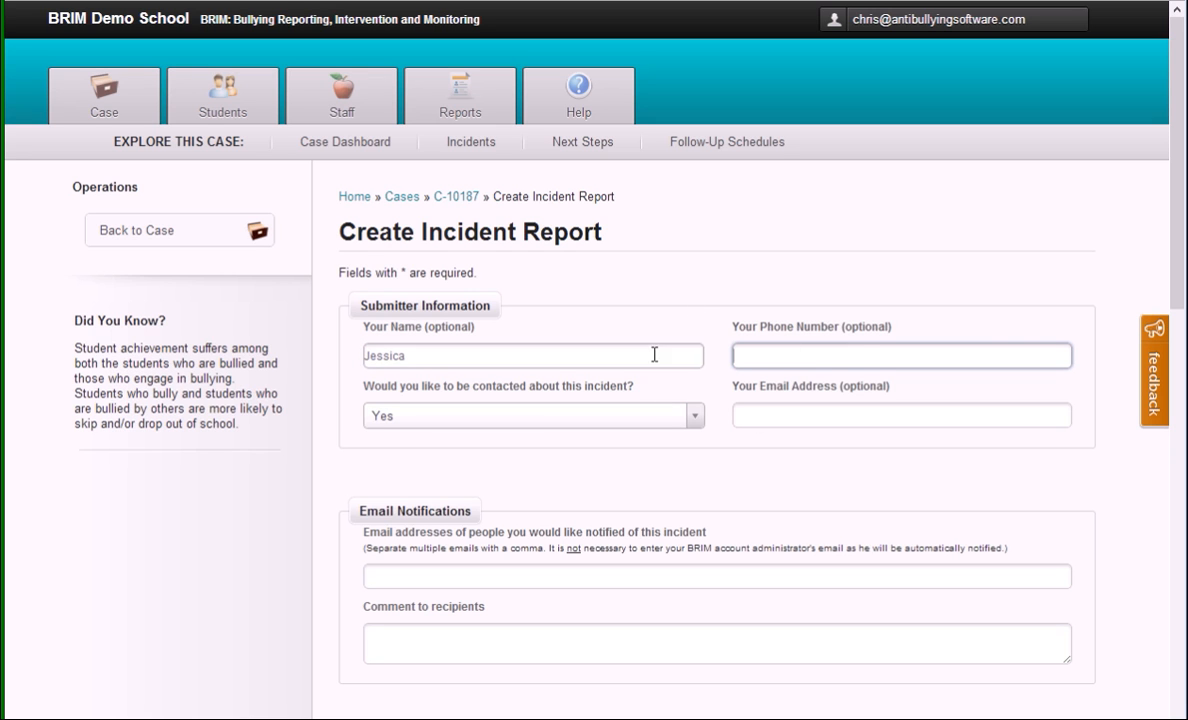
scroll(500, 515, "down", 2)
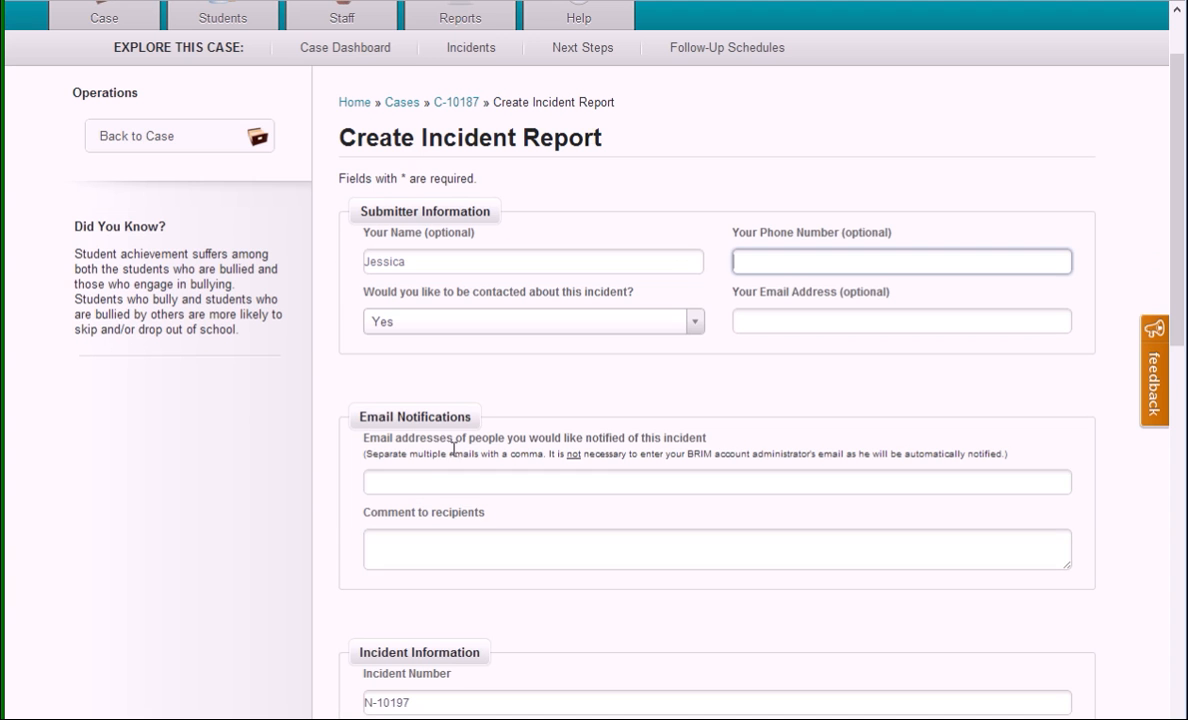
left_click(463, 486)
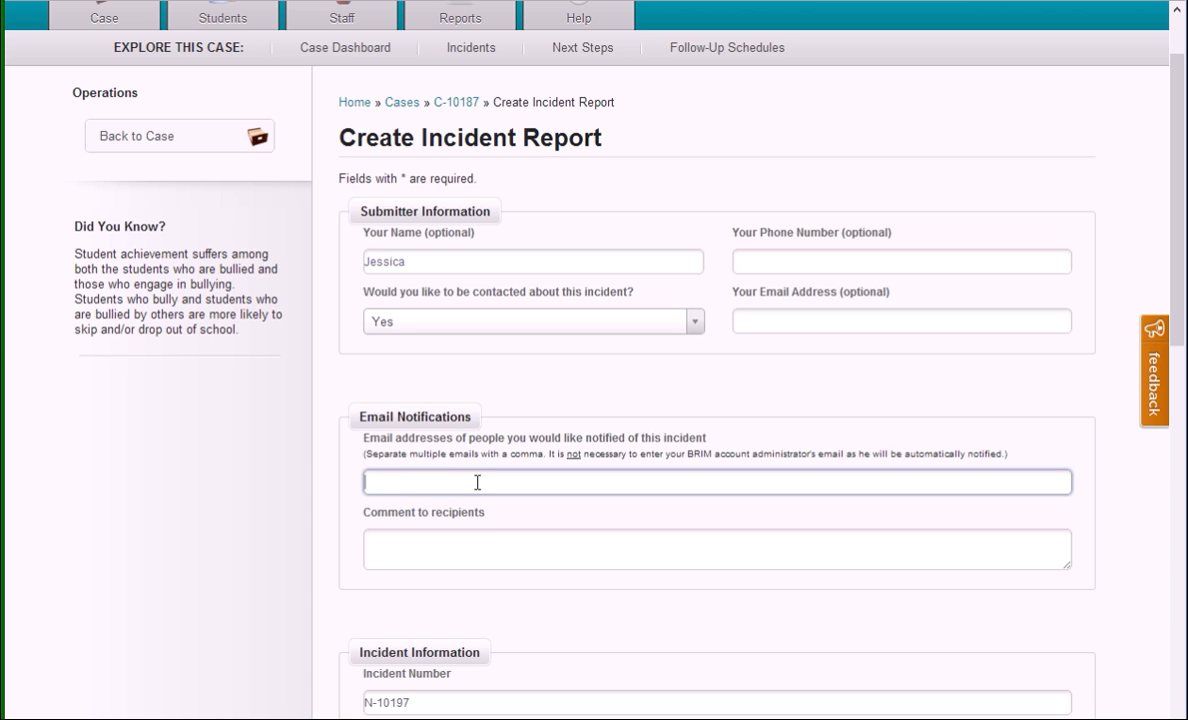
left_click(453, 535)
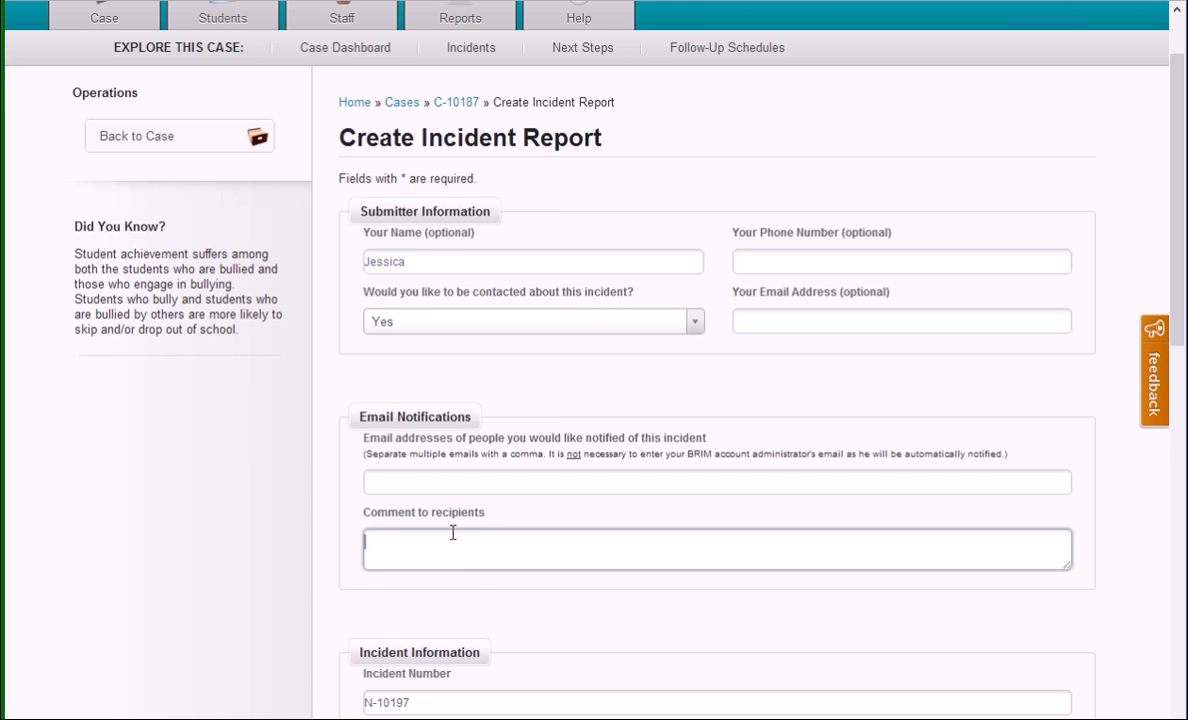
Step: Set the student's grade level to 7 and the bullying duration to Weeks
scroll(430, 430, "down", 1)
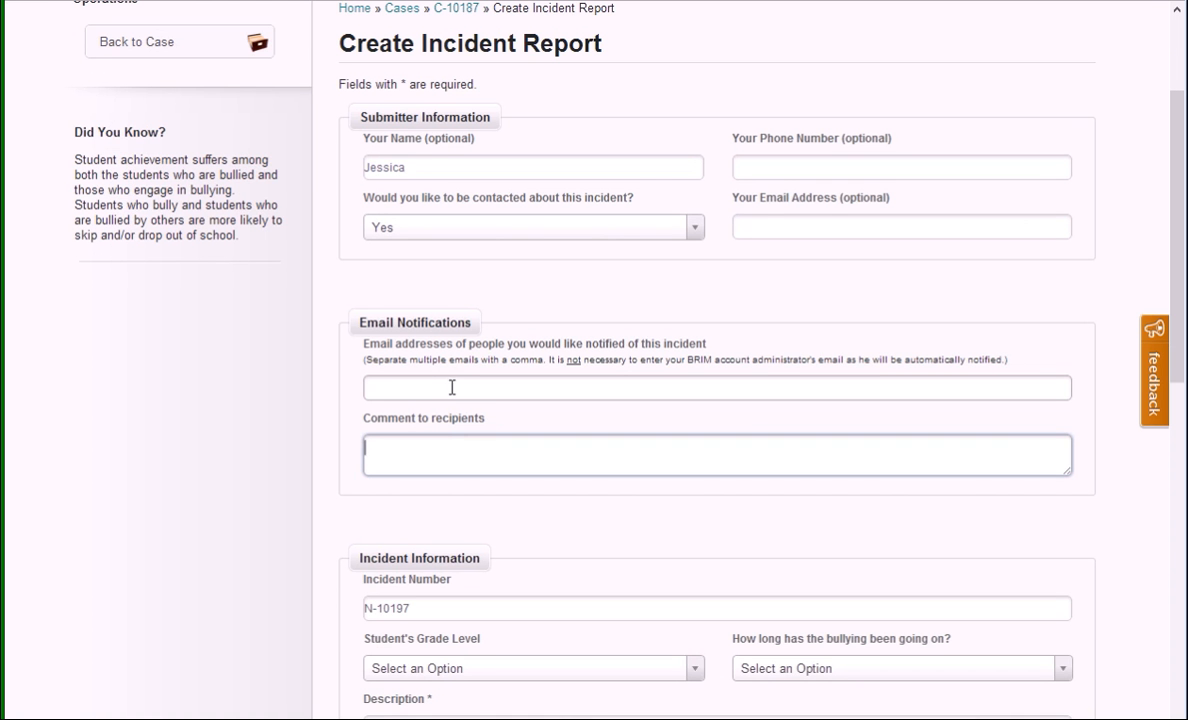
scroll(552, 424, "down", 1)
scroll(491, 472, "down", 2)
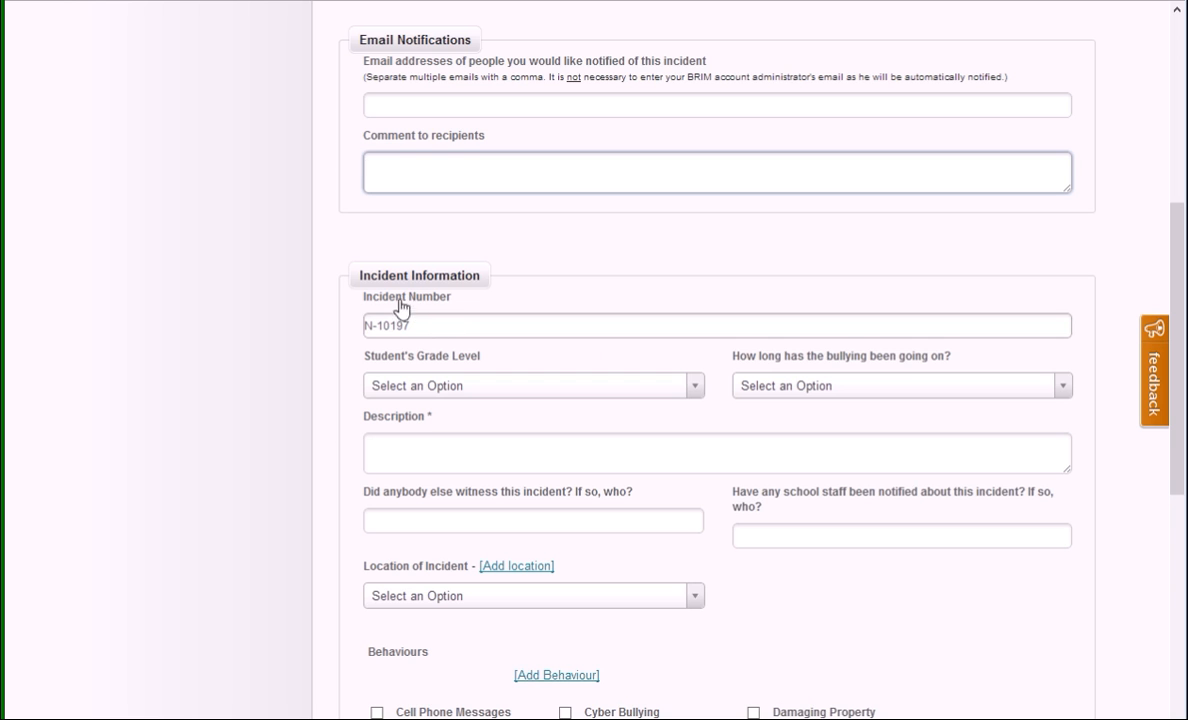
left_click(433, 385)
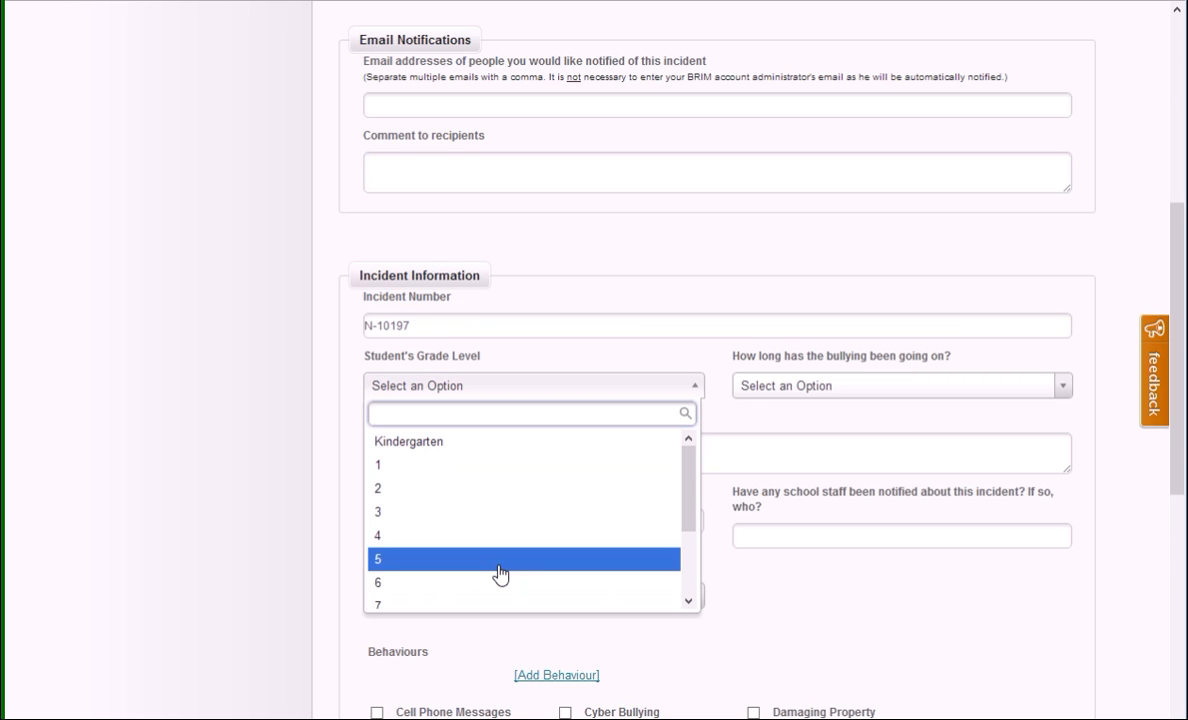
scroll(490, 550, "down", 2)
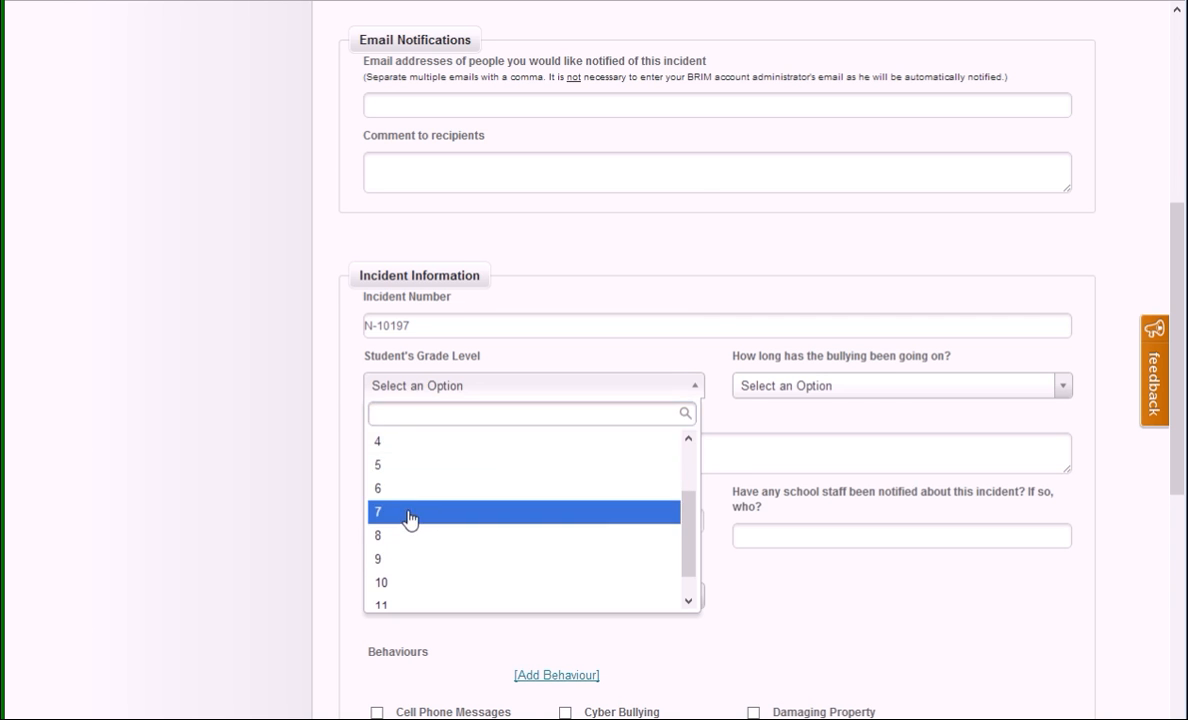
left_click(410, 514)
left_click(857, 390)
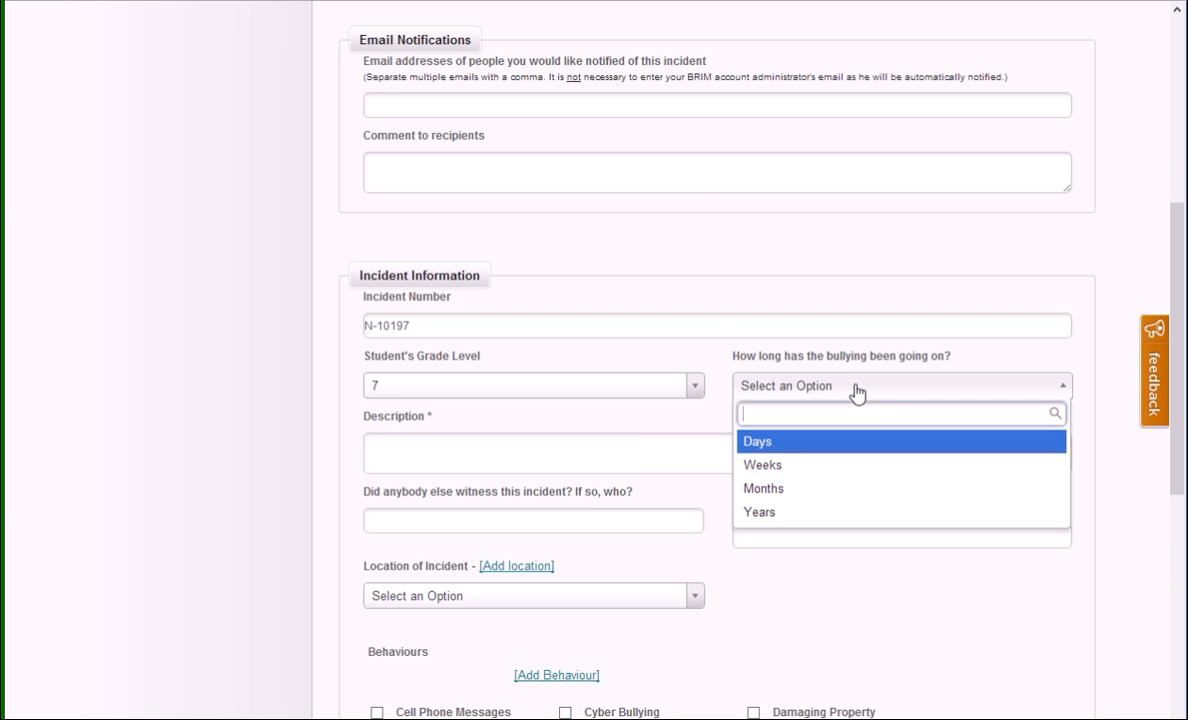
left_click(795, 466)
Step: Describe the incident as one student pushing another into his locker in the hallway, and enter the witness's first name and "Homeroom teachers" as notified staff
left_click(520, 454)
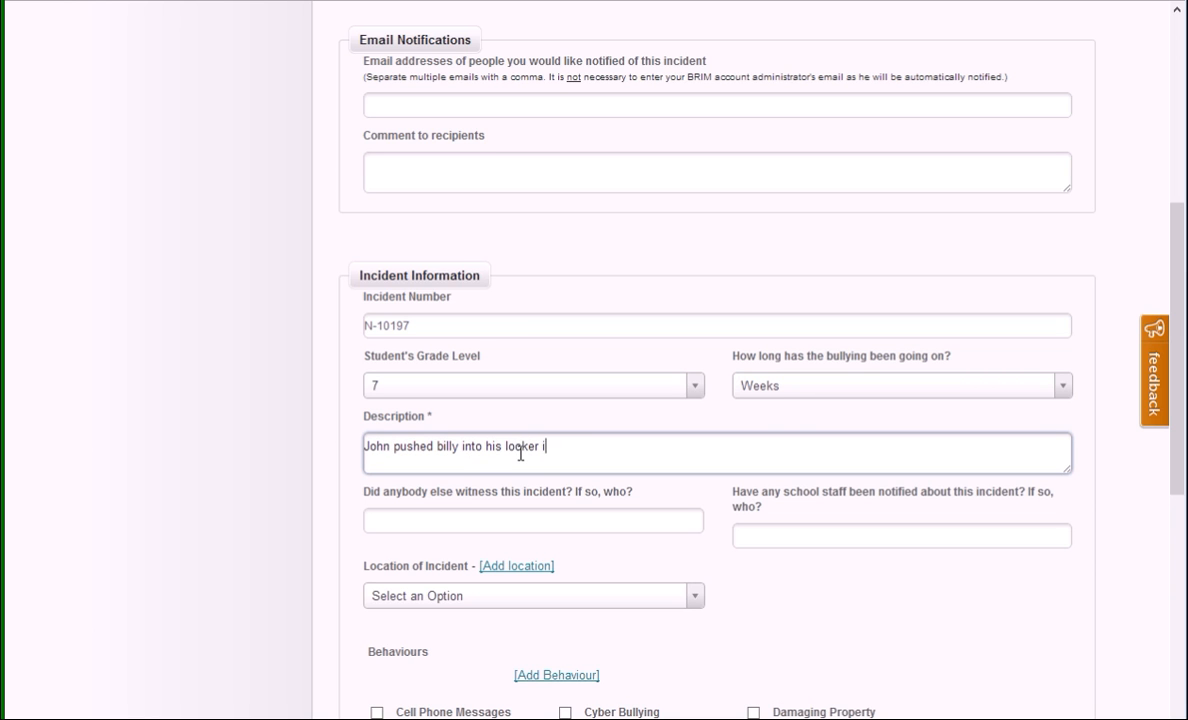
key("Tab")
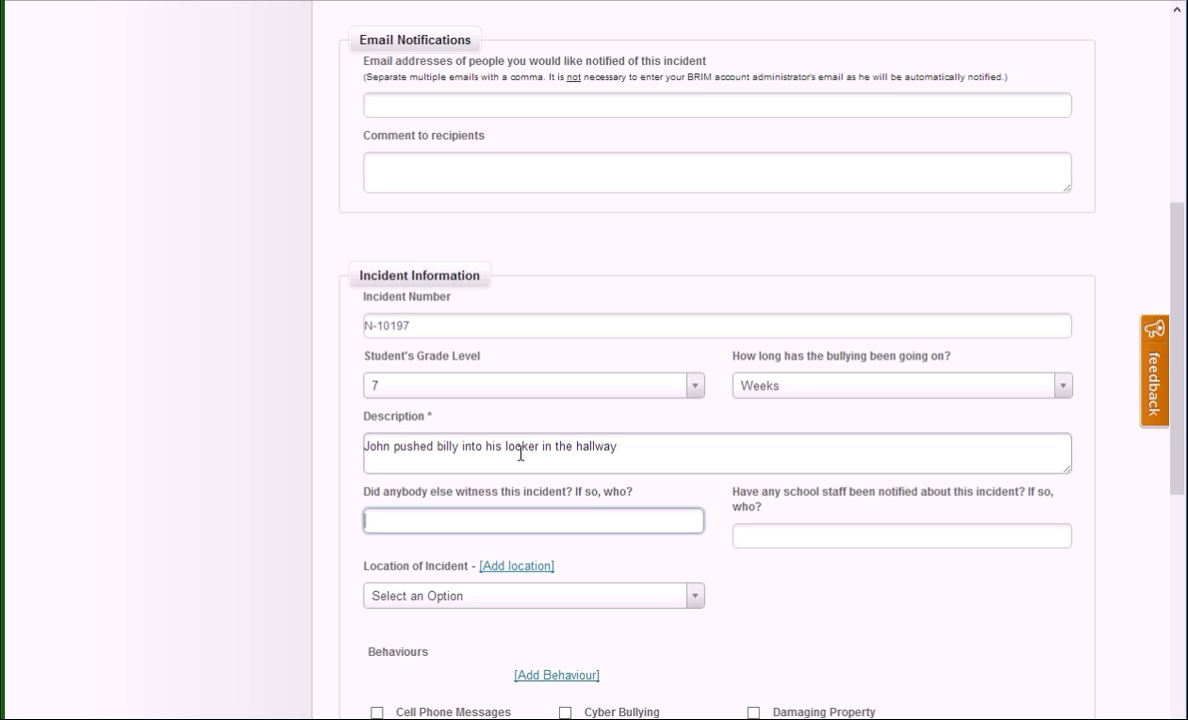
left_click(883, 547)
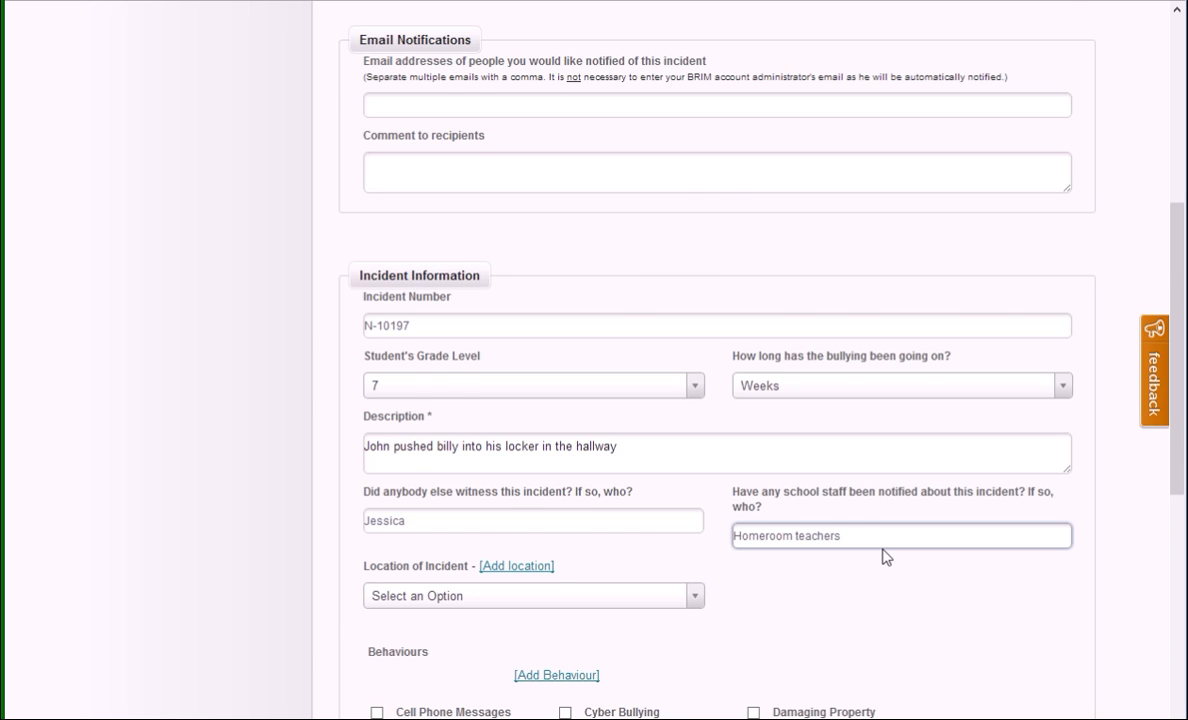
Step: Set the location of the incident to Hallway, and view the form for adding a location without creating one
scroll(883, 557, "down", 2)
left_click(650, 410)
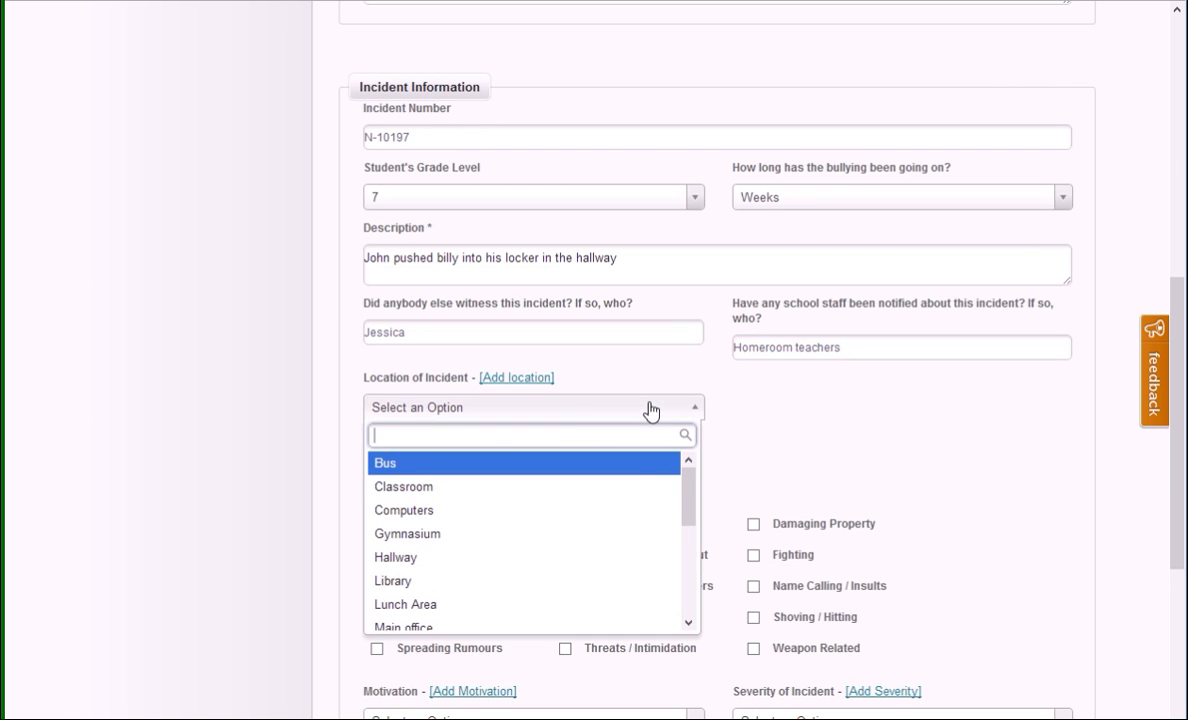
left_click(416, 560)
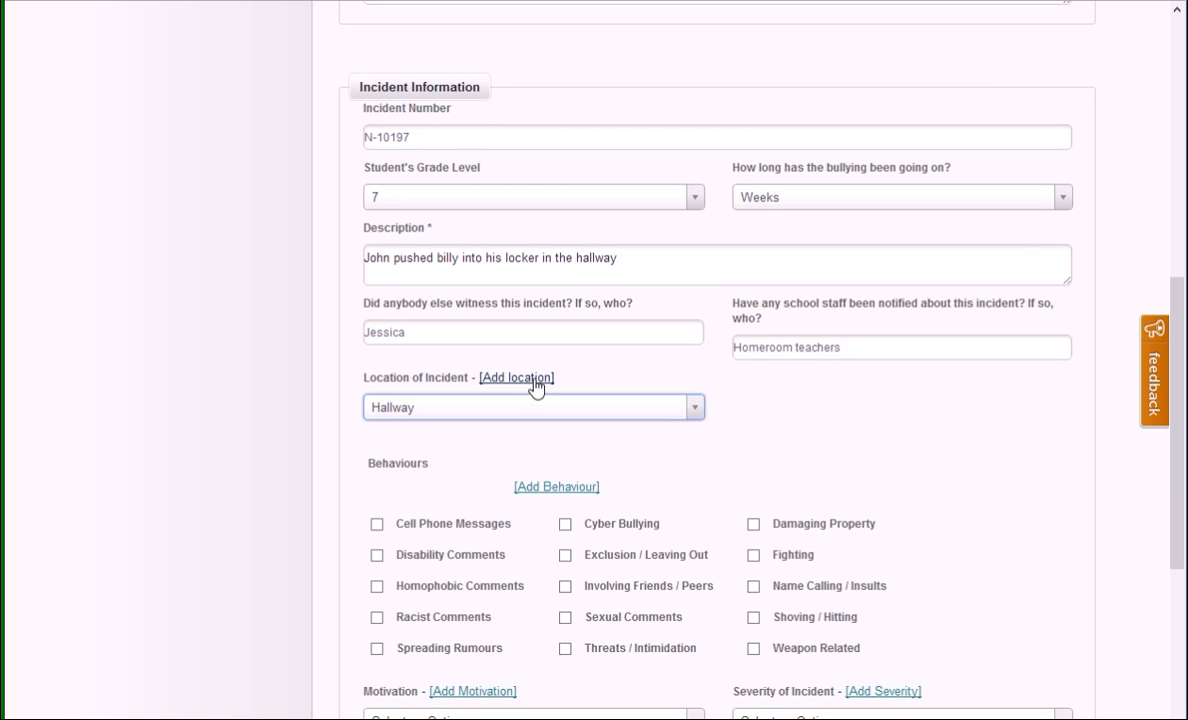
left_click(530, 378)
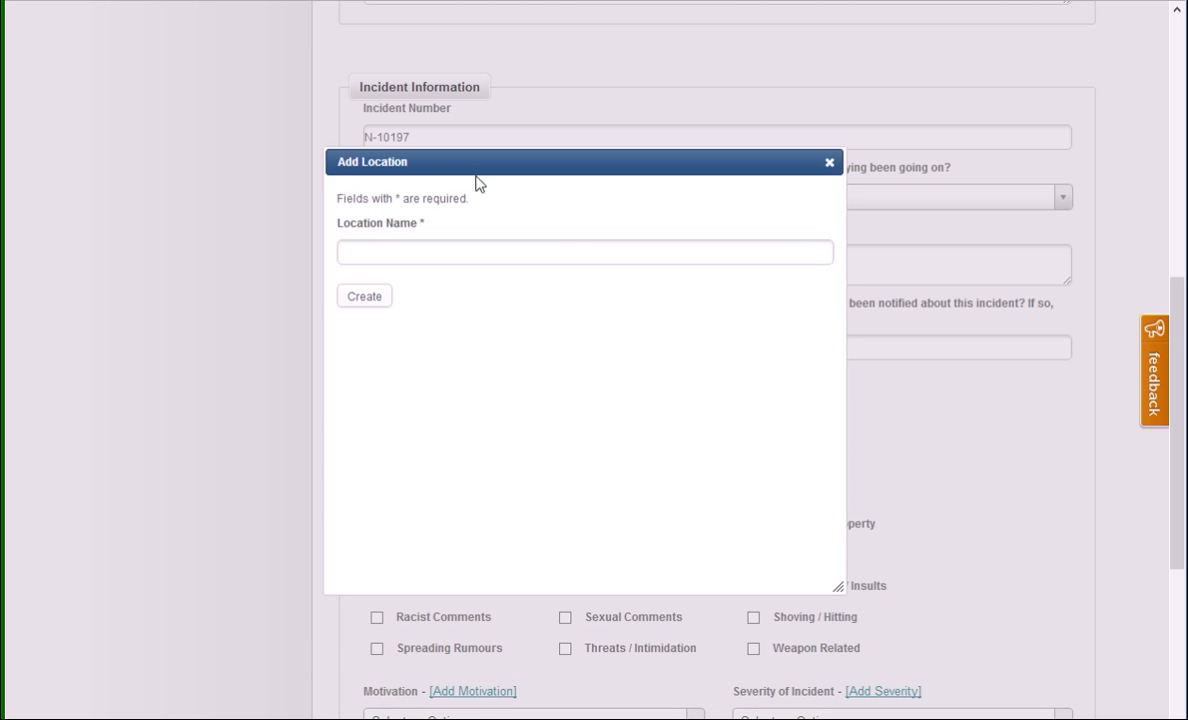
left_click(829, 162)
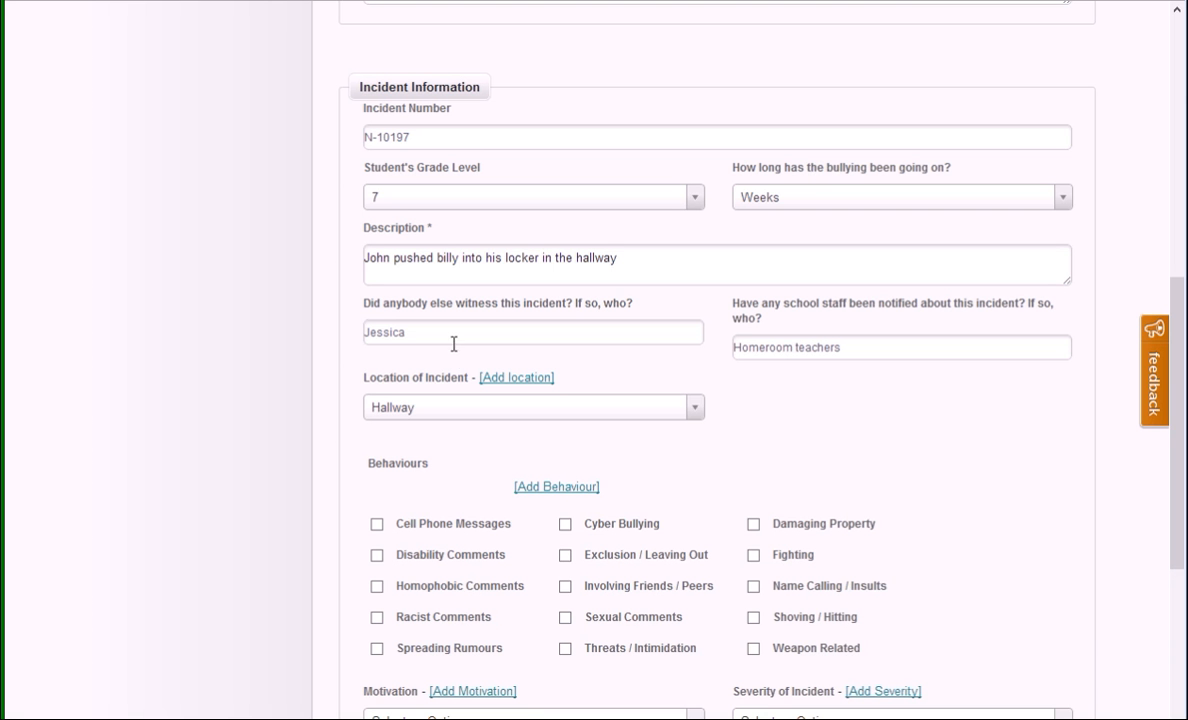
Step: Mark Shoving / Hitting as the incident's behaviour, and view the form for adding a behaviour without creating one
left_click(481, 408)
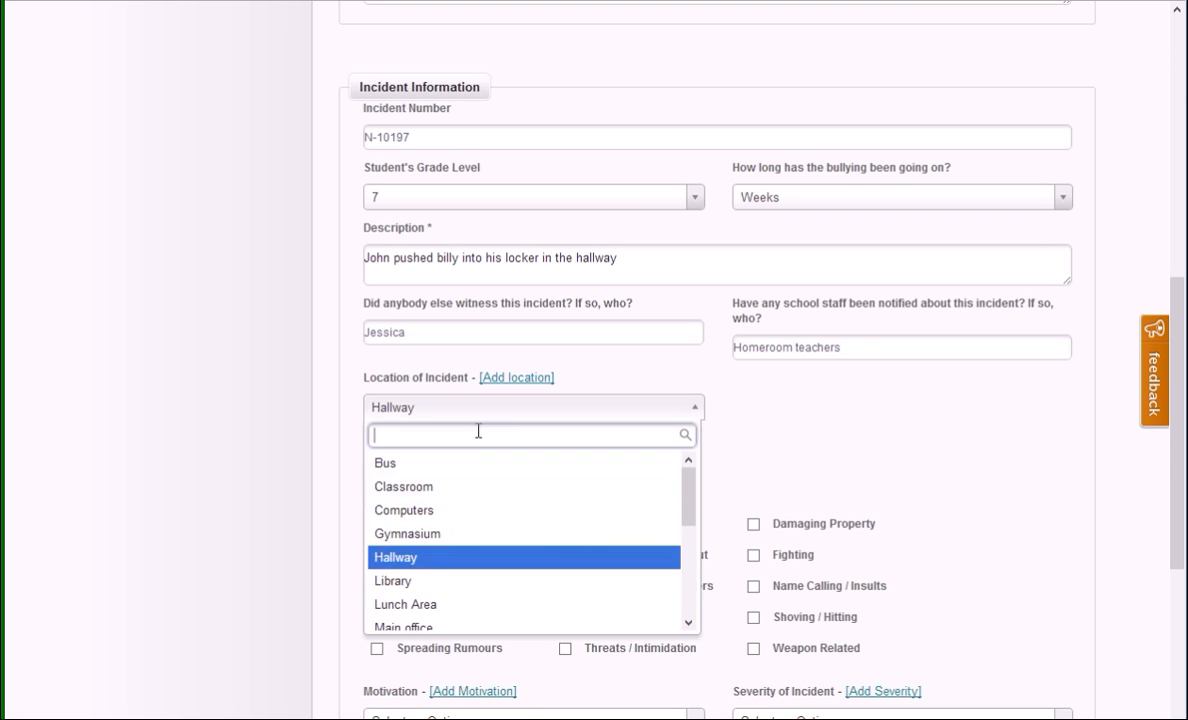
left_click(793, 416)
scroll(742, 393, "down", 1)
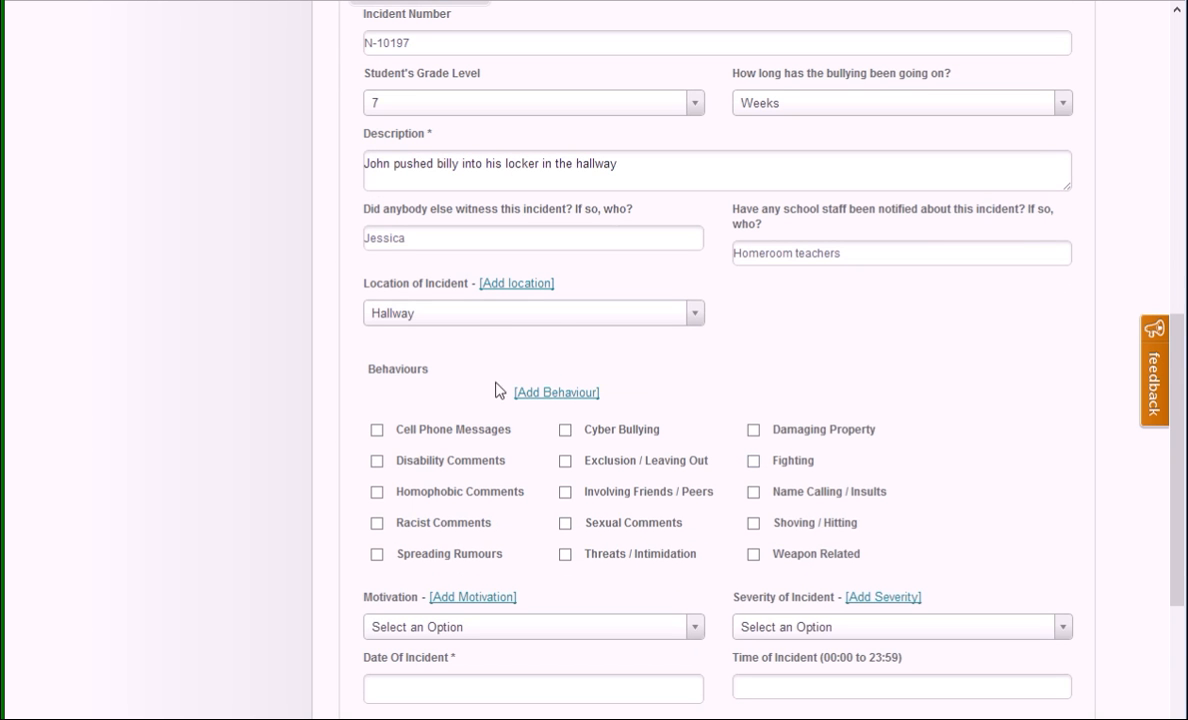
left_click(753, 523)
left_click(537, 392)
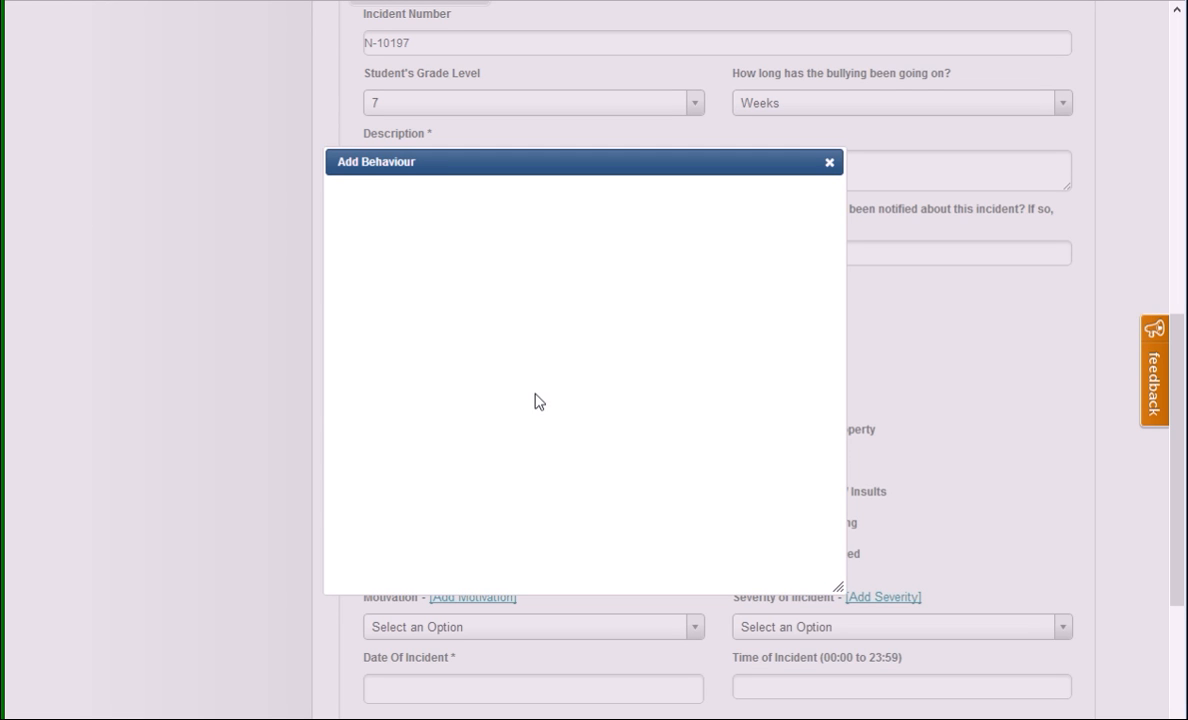
left_click(831, 164)
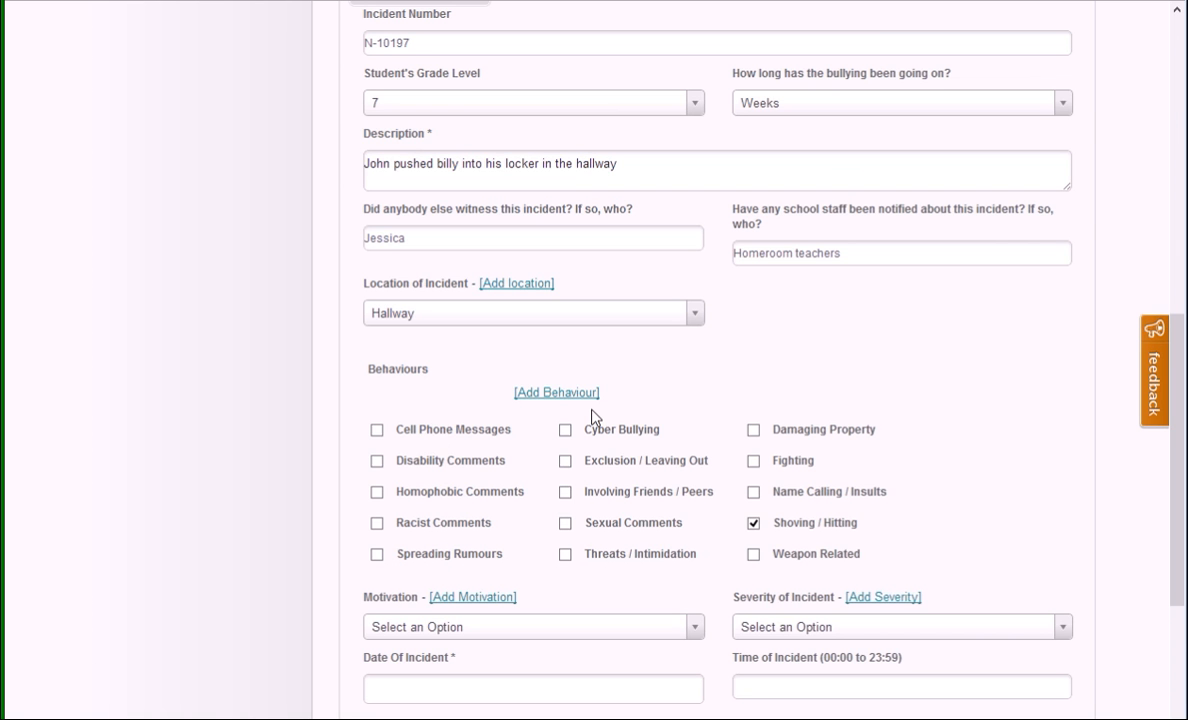
Step: Look through the motivation options without choosing one, and set the severity of the incident to Moderate
scroll(563, 584, "down", 2)
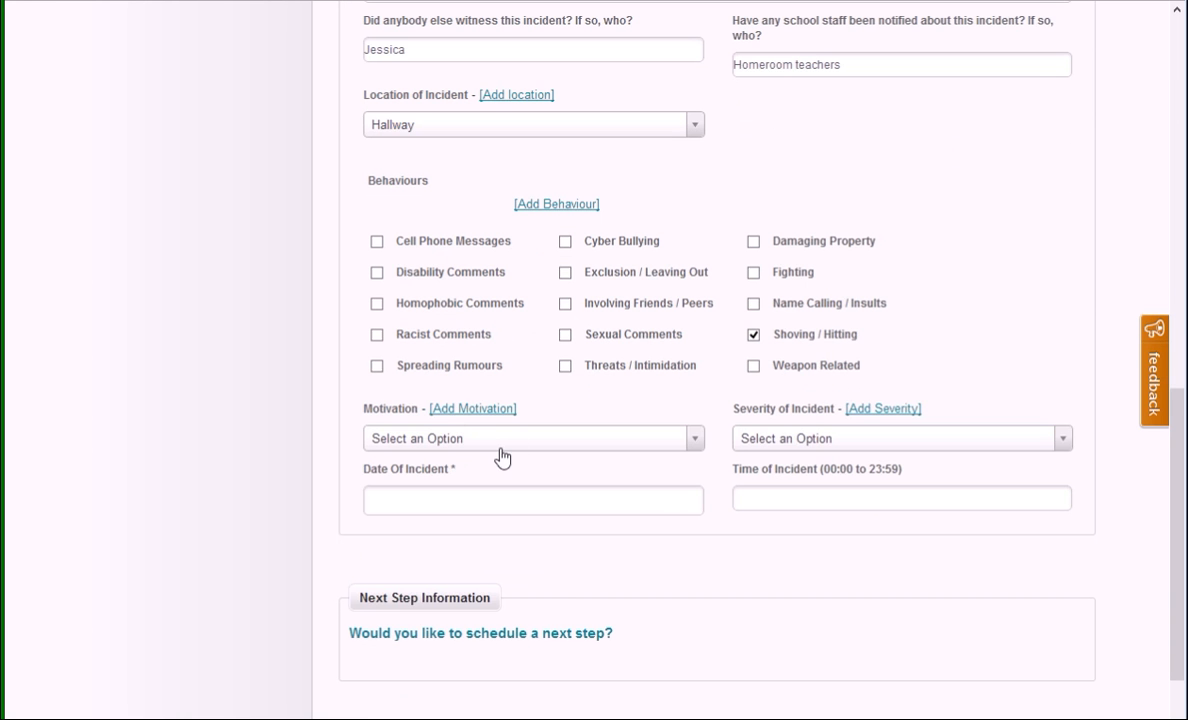
left_click(481, 440)
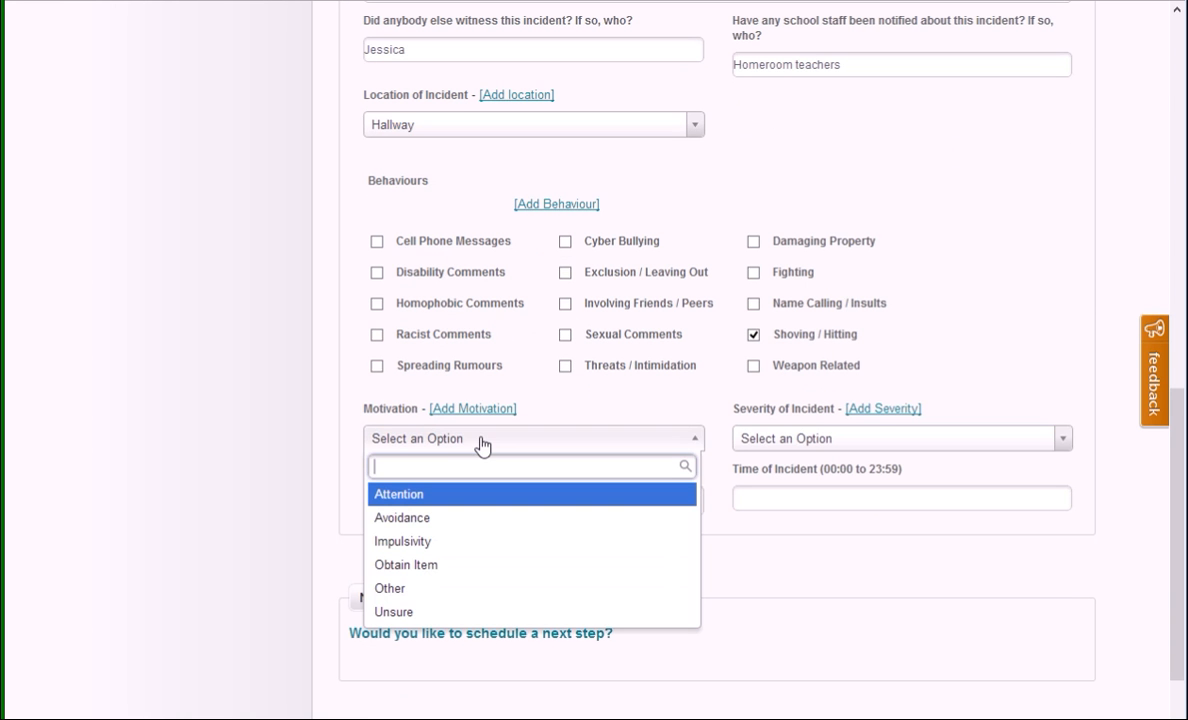
left_click(1045, 366)
left_click(848, 450)
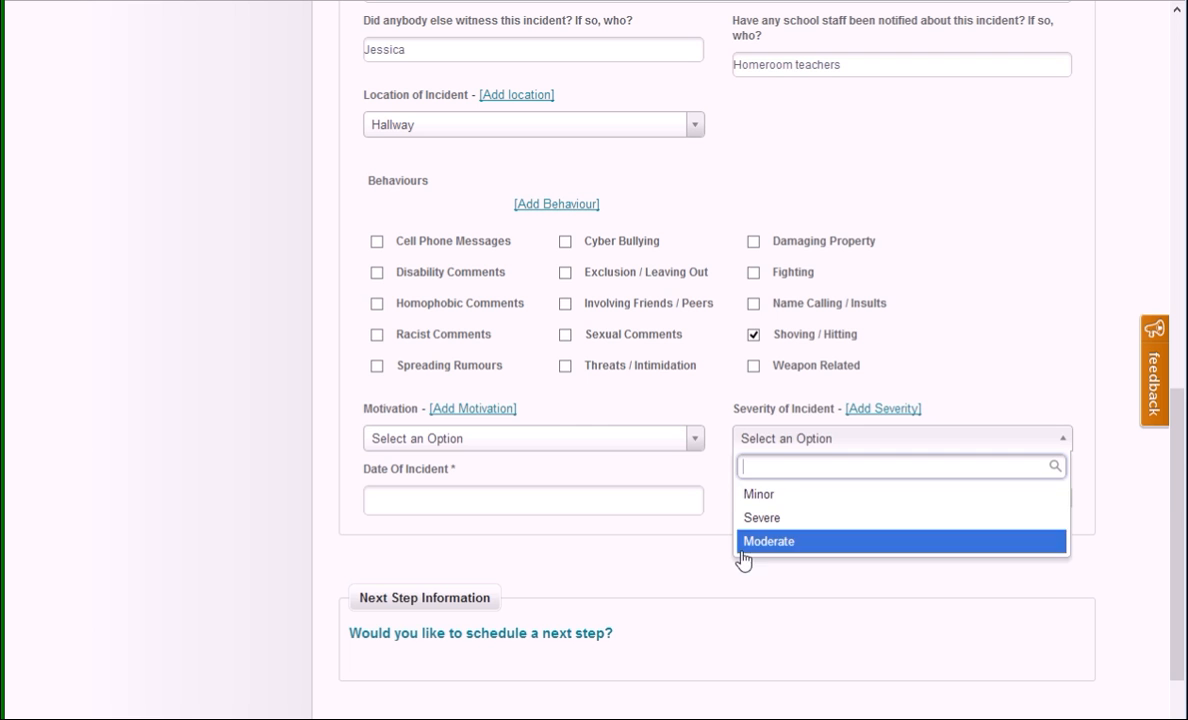
left_click(806, 543)
Step: Set the date of the incident to 2013-01-23 and its time to 12:00
left_click(530, 502)
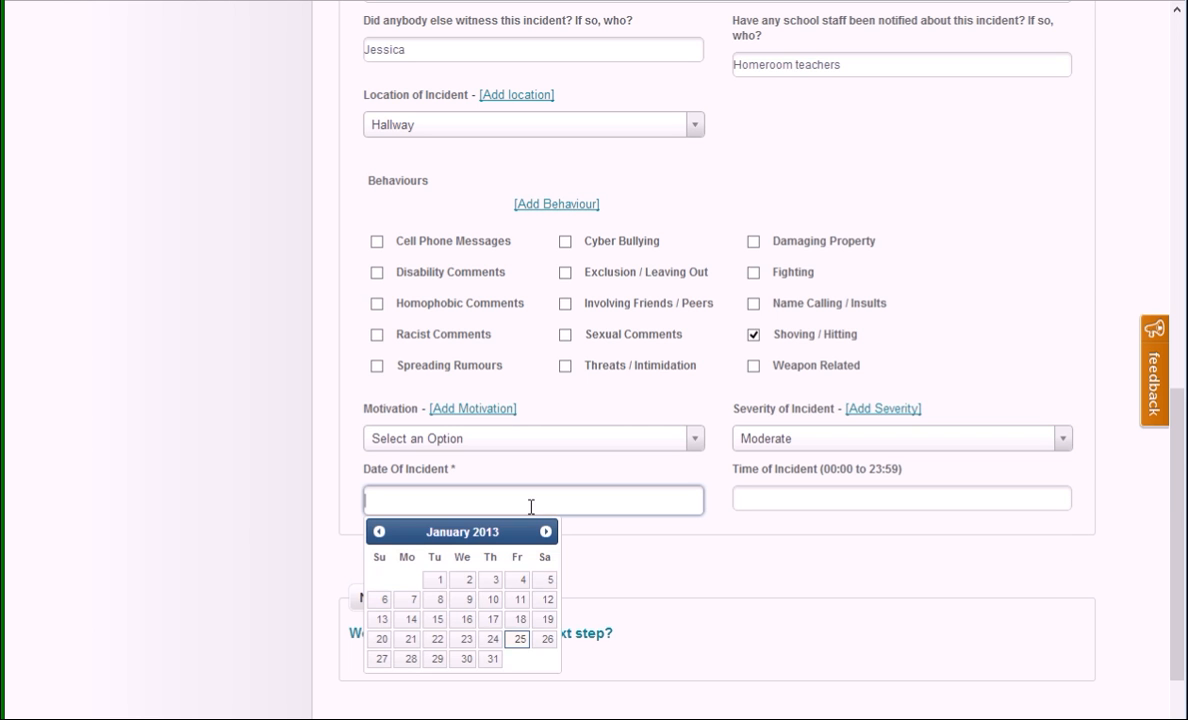
left_click(466, 639)
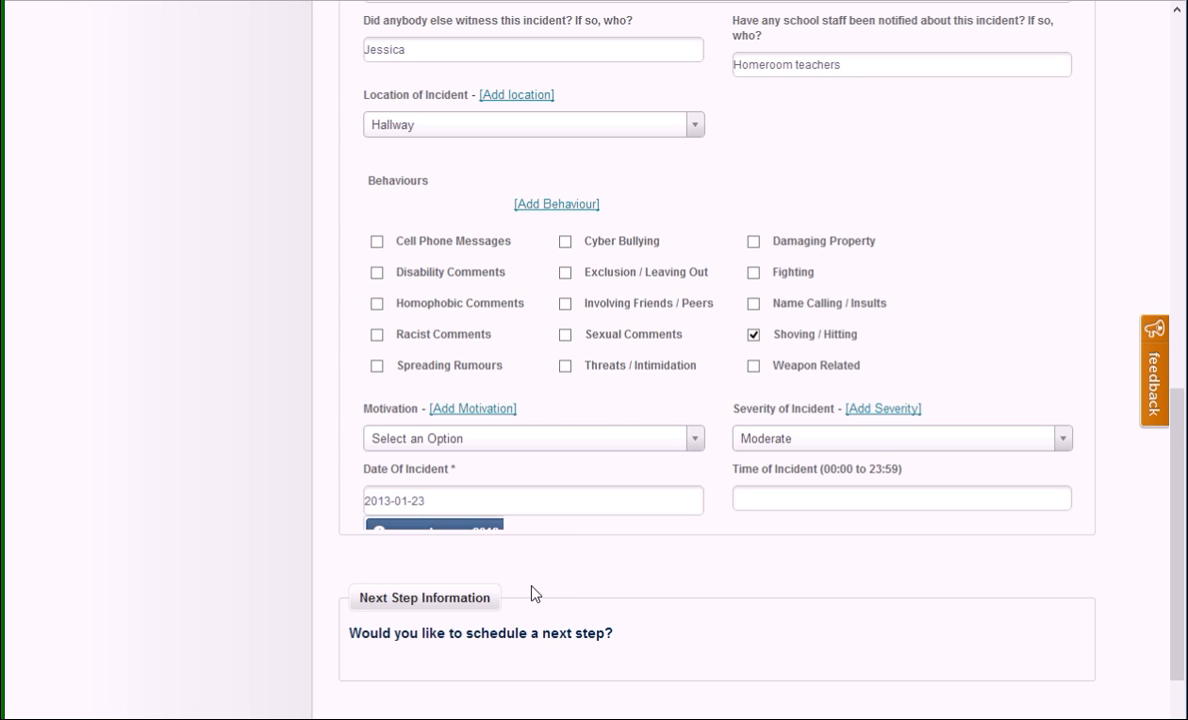
left_click(808, 495)
type("12:00")
Step: Expand the form for scheduling a next step, and view the form for a new type of step without creating one
scroll(780, 480, "down", 1)
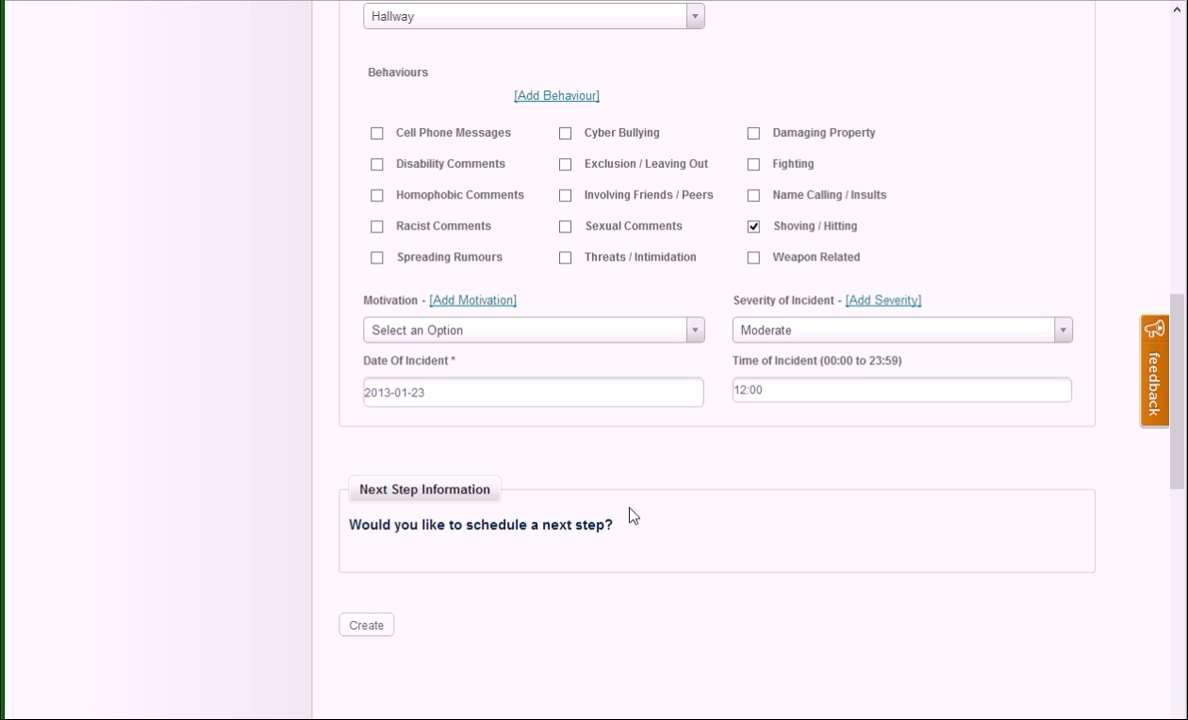
left_click(520, 535)
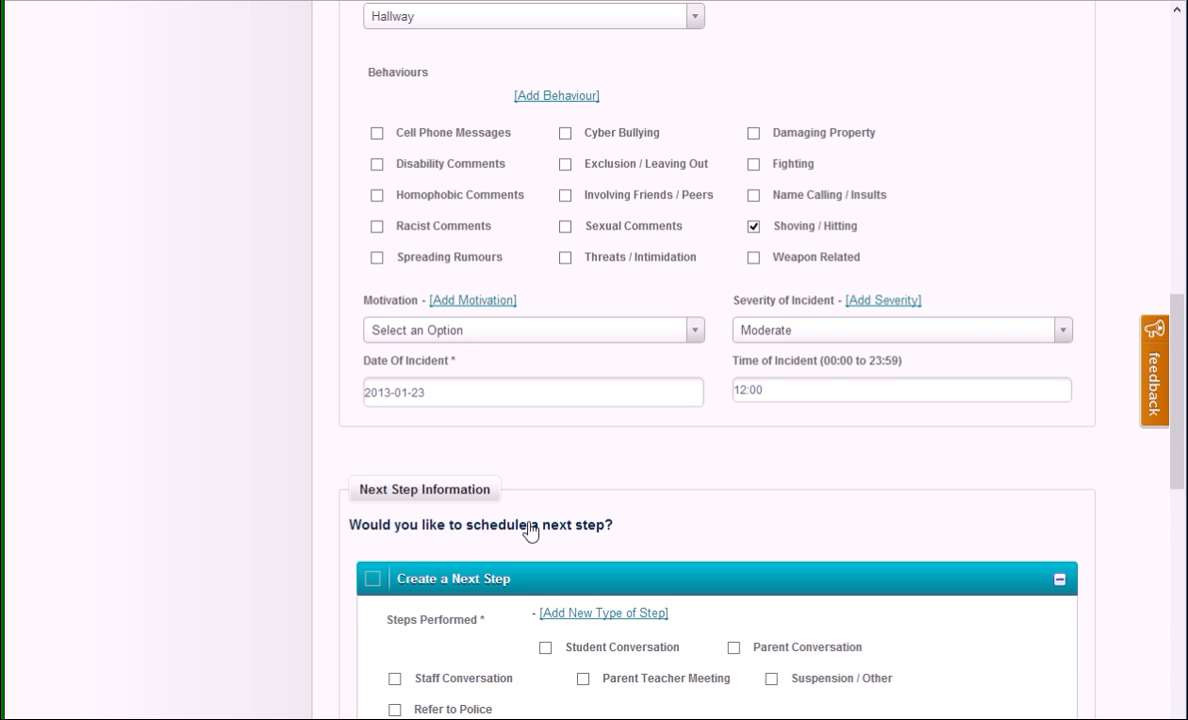
scroll(852, 492, "down", 3)
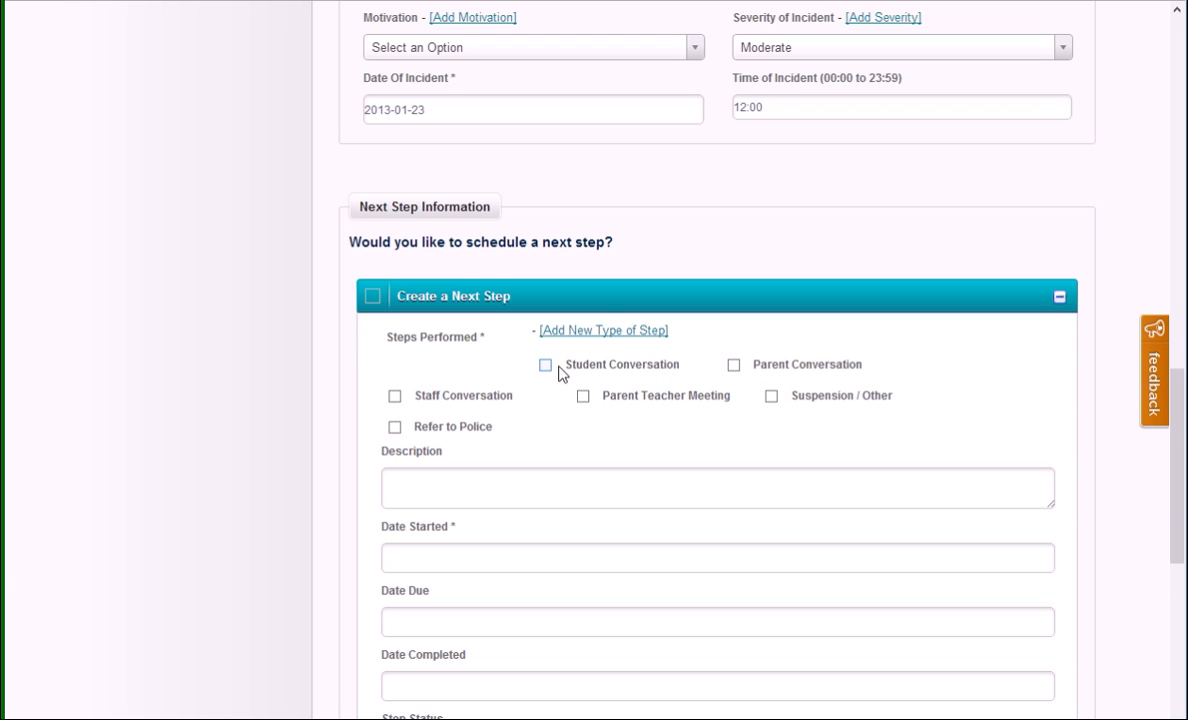
left_click(618, 331)
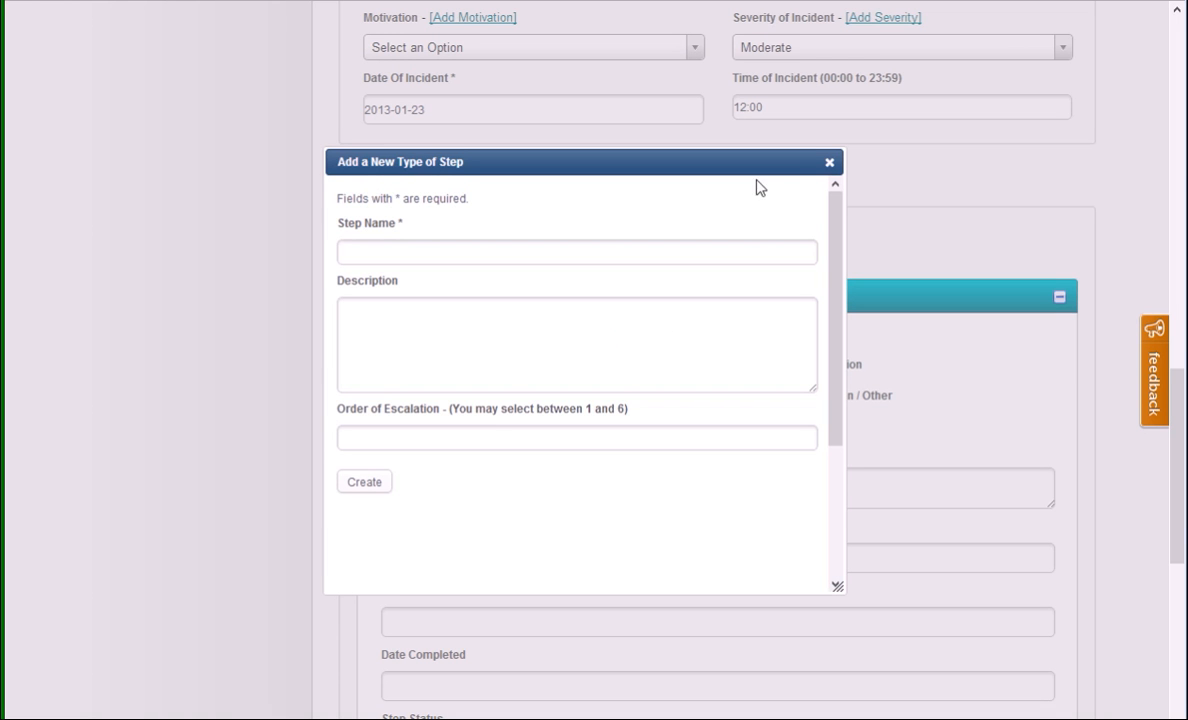
left_click(829, 163)
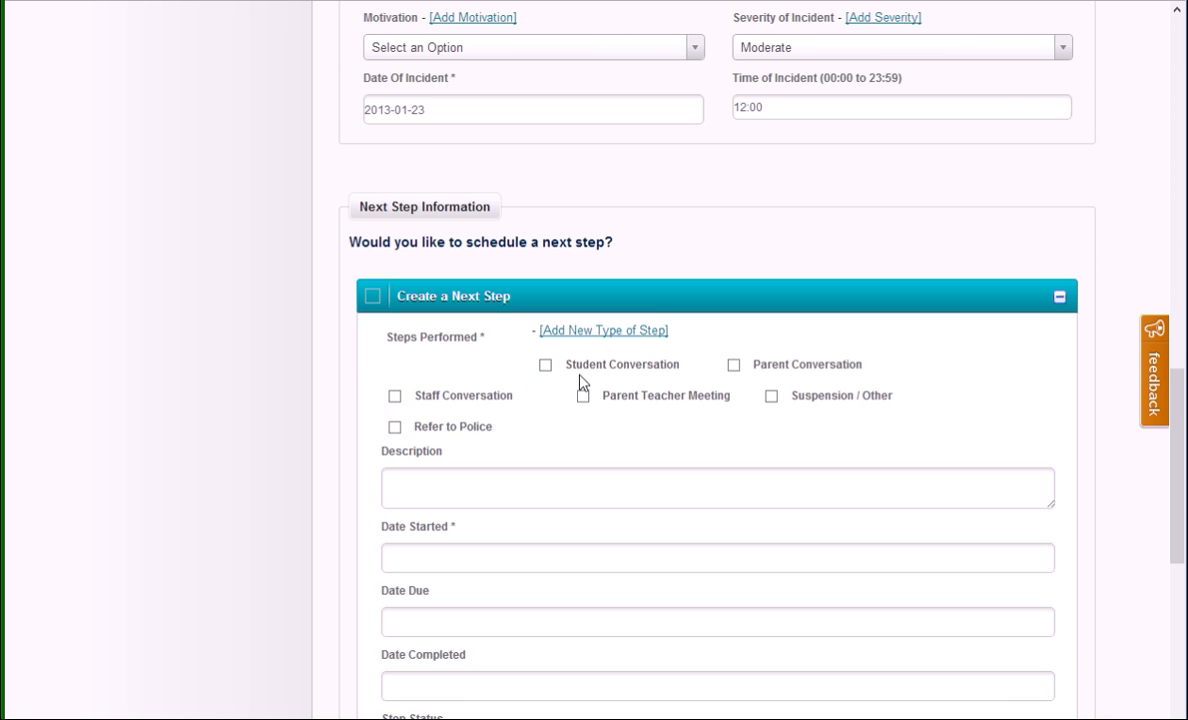
Step: Record Student Conversation and Parent Conversation as steps performed, with 2013-01-24 as both the start and completion date
left_click(549, 372)
left_click(736, 366)
left_click(482, 559)
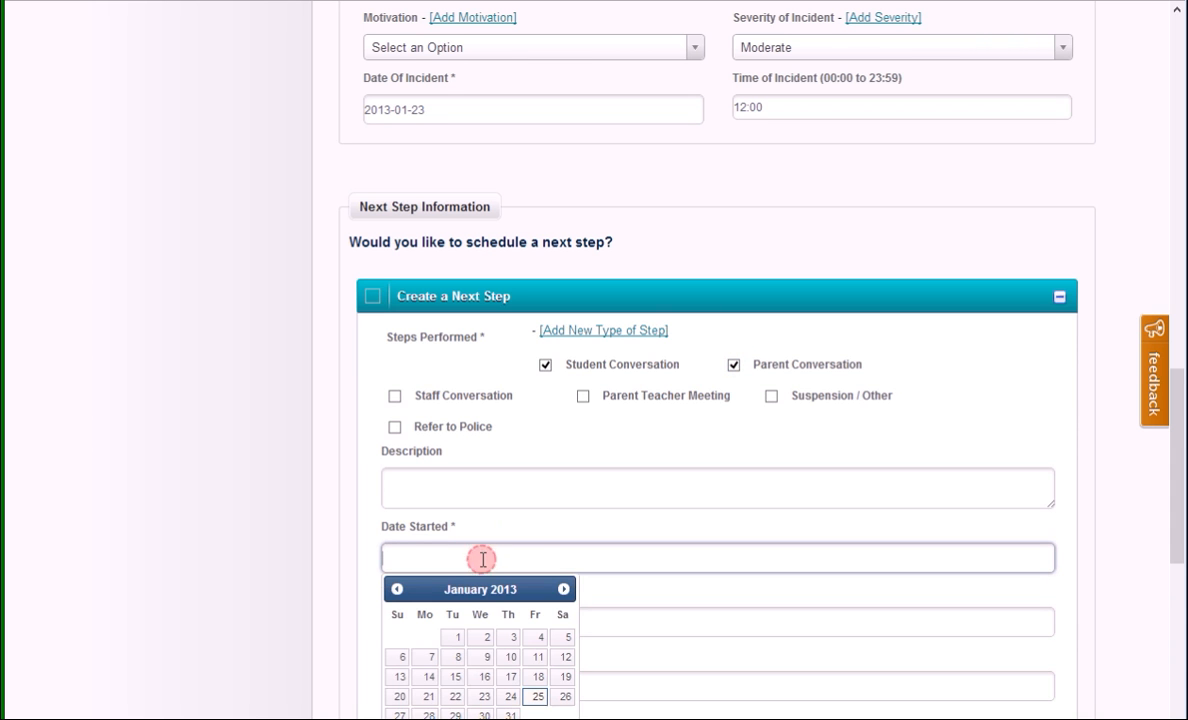
left_click(510, 696)
scroll(679, 398, "down", 1)
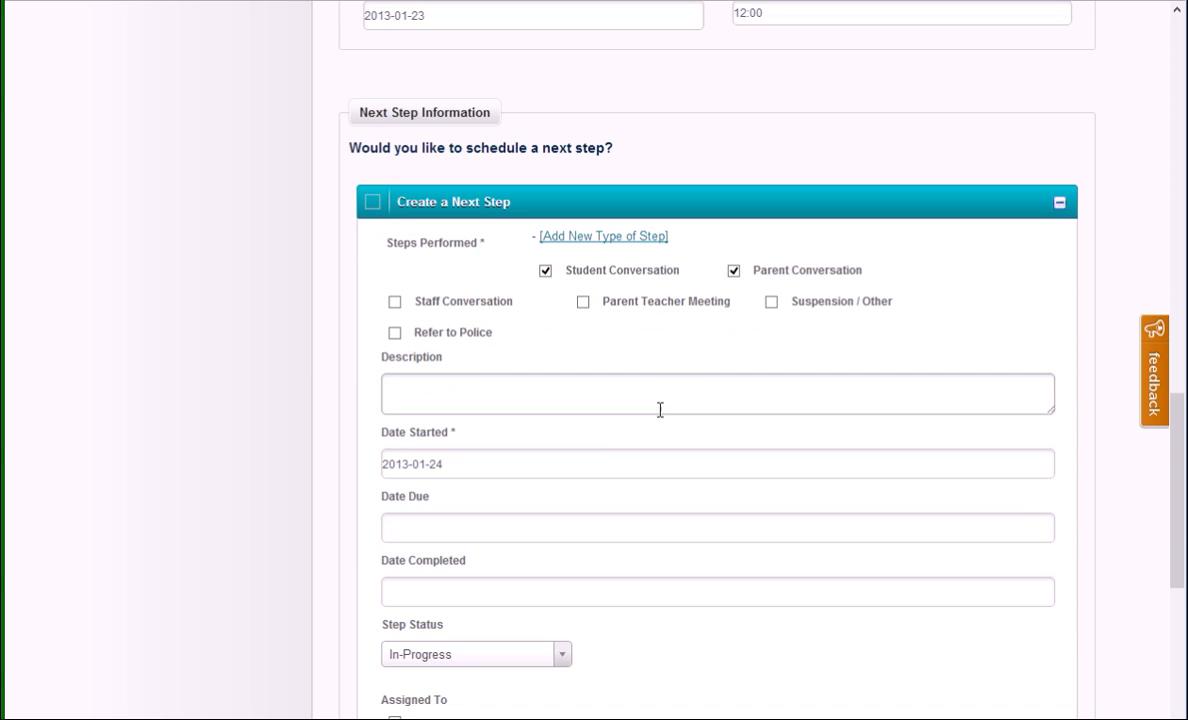
left_click(452, 599)
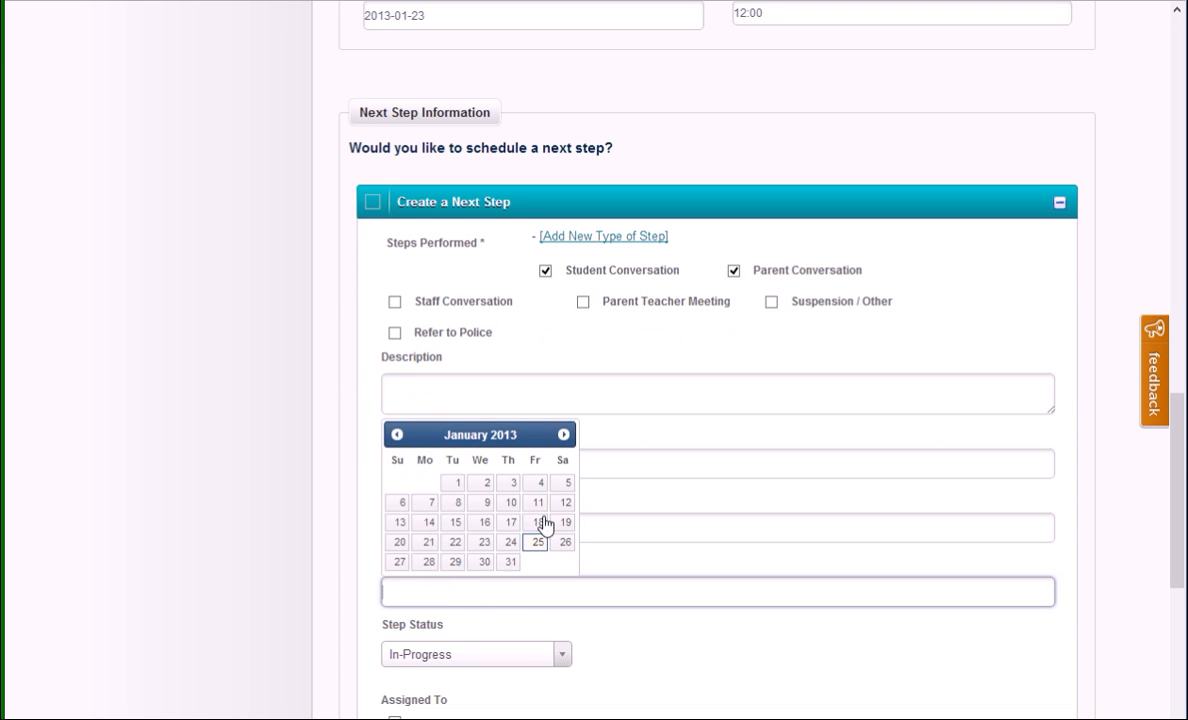
left_click(509, 543)
Step: Set the next step's status to Completed and assign it to the first staff member listed
scroll(632, 502, "down", 2)
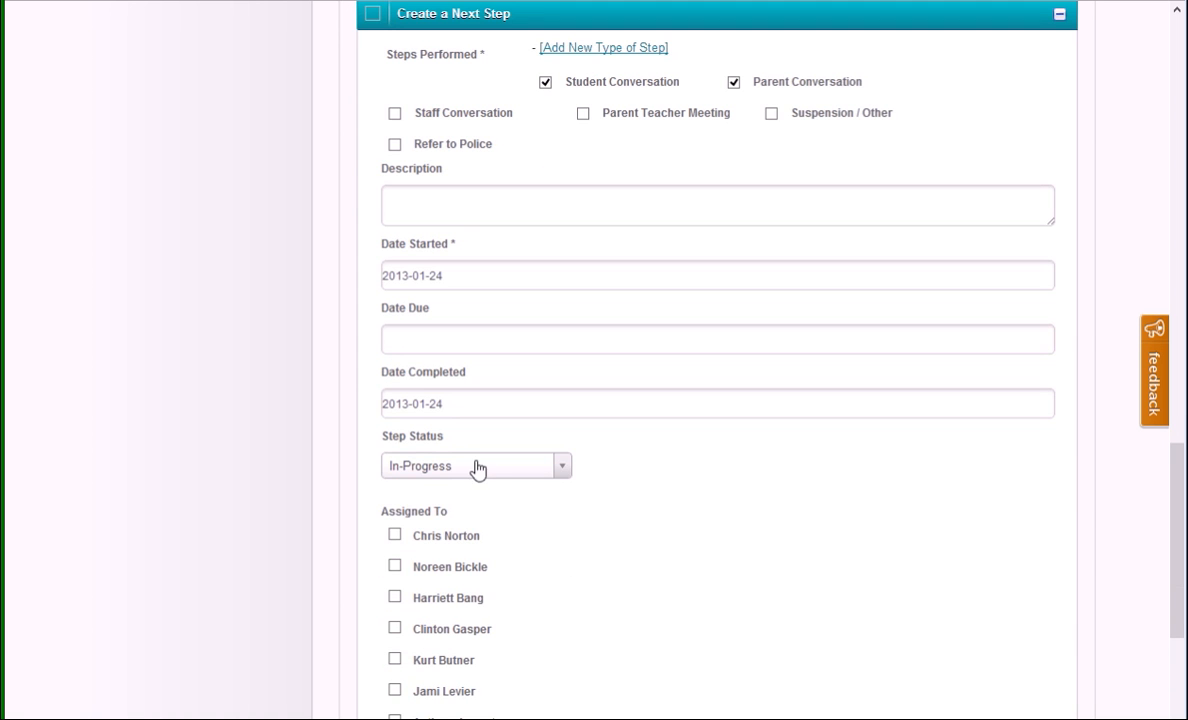
left_click(562, 465)
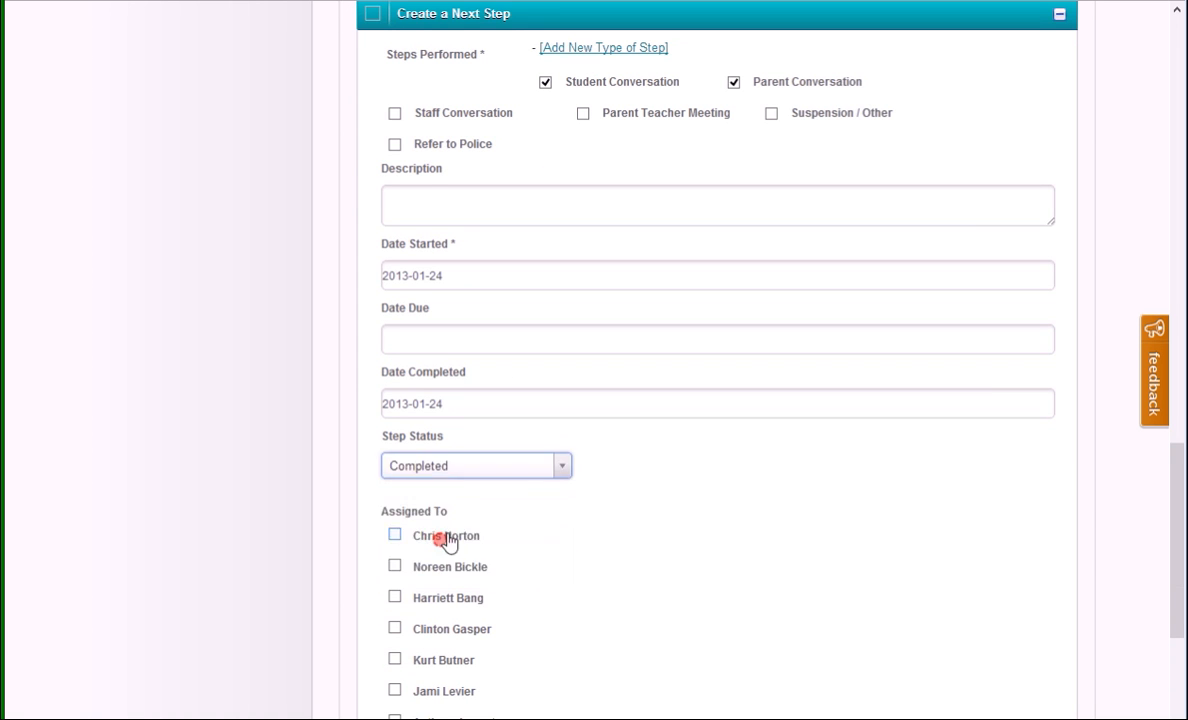
left_click(440, 546)
scroll(811, 456, "down", 3)
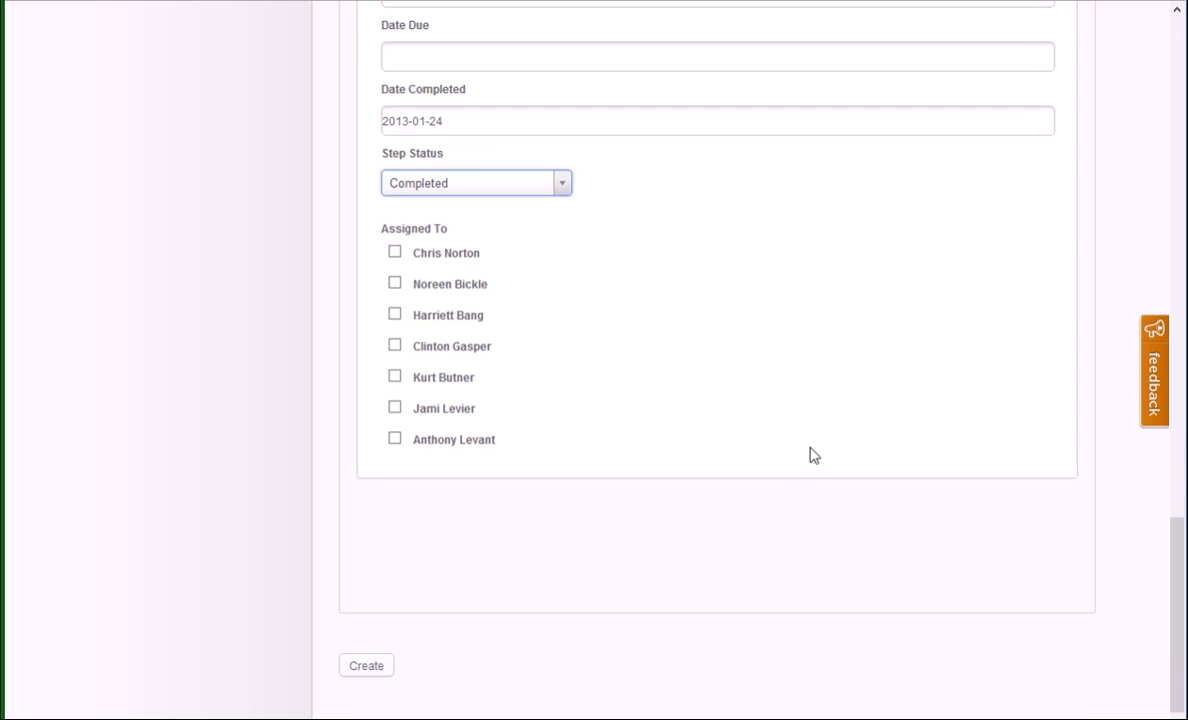
left_click(395, 253)
Step: Review the whole incident report from submitter information to next step, and create it
scroll(766, 316, "up", 4)
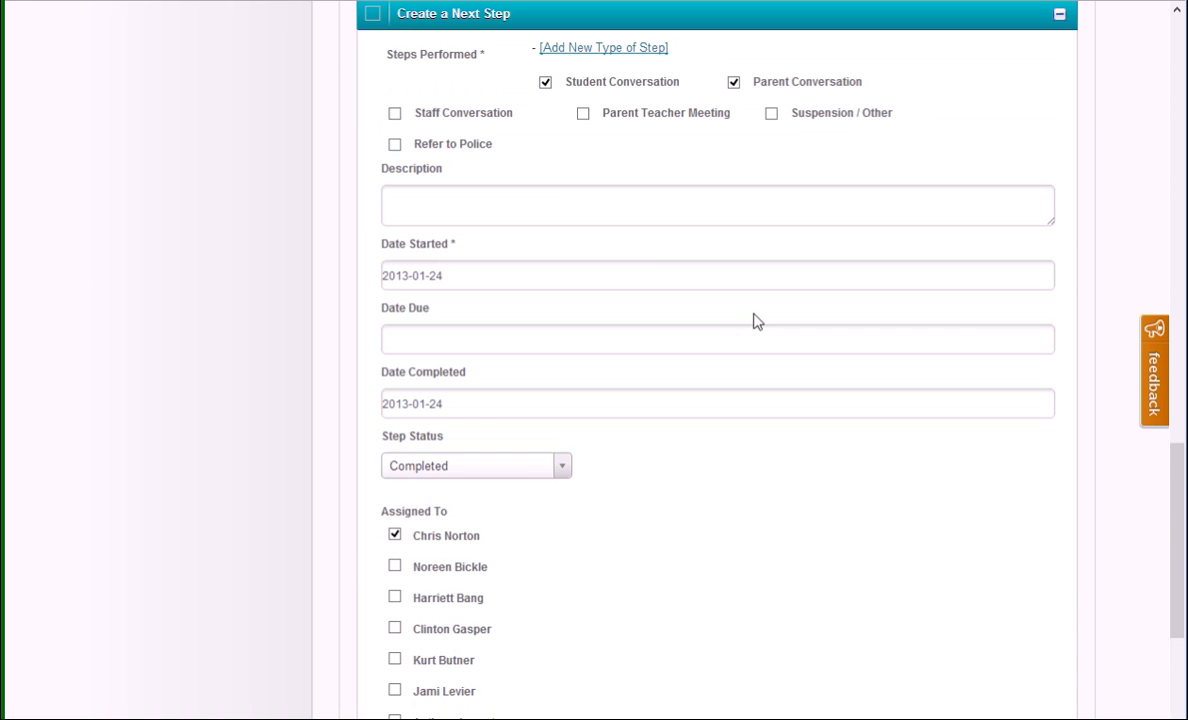
scroll(855, 283, "down", 3)
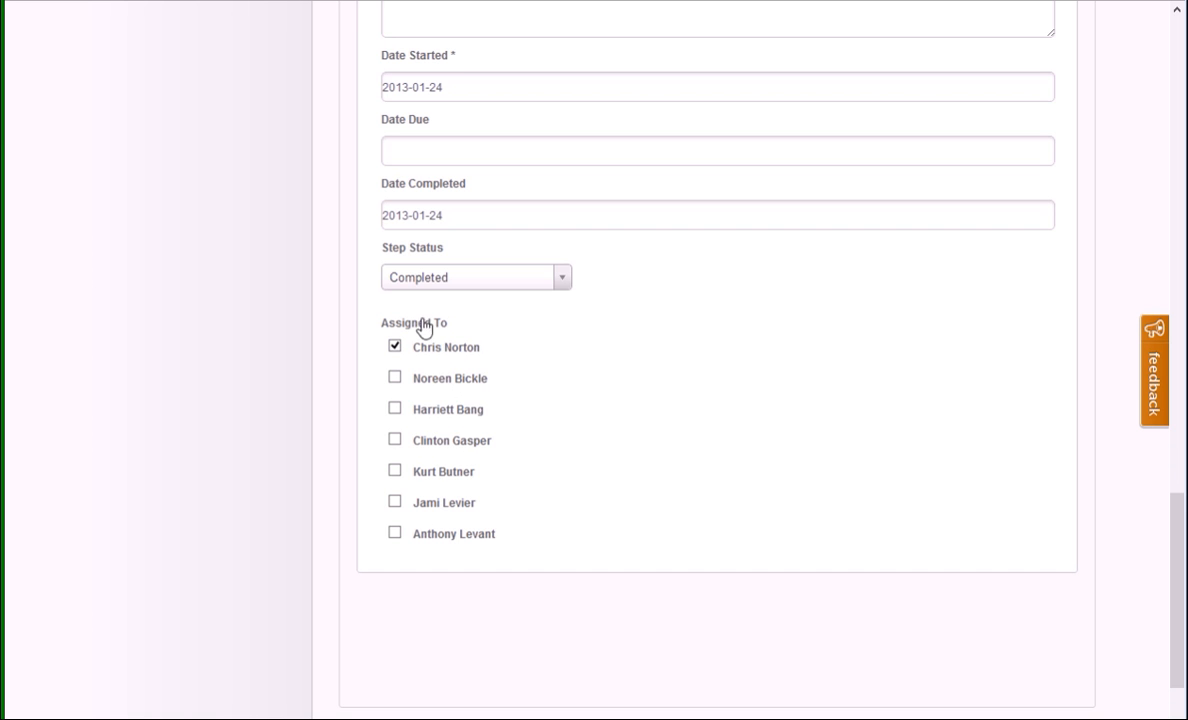
scroll(443, 480, "up", 3)
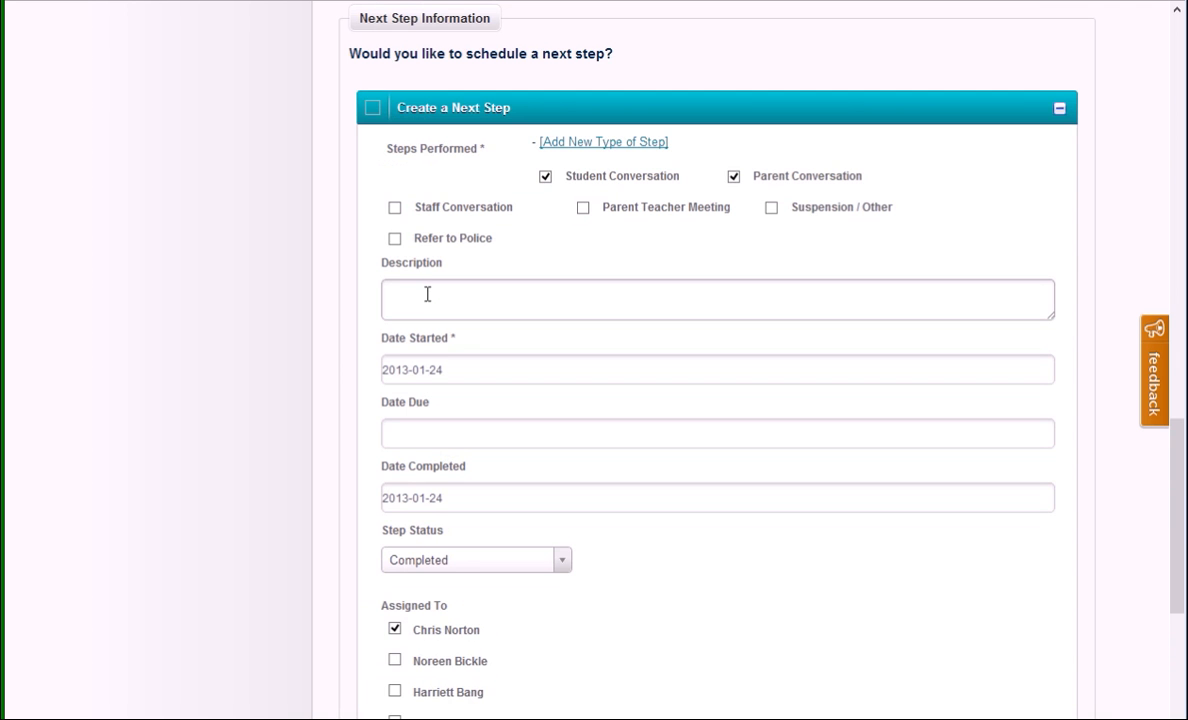
scroll(428, 294, "up", 15)
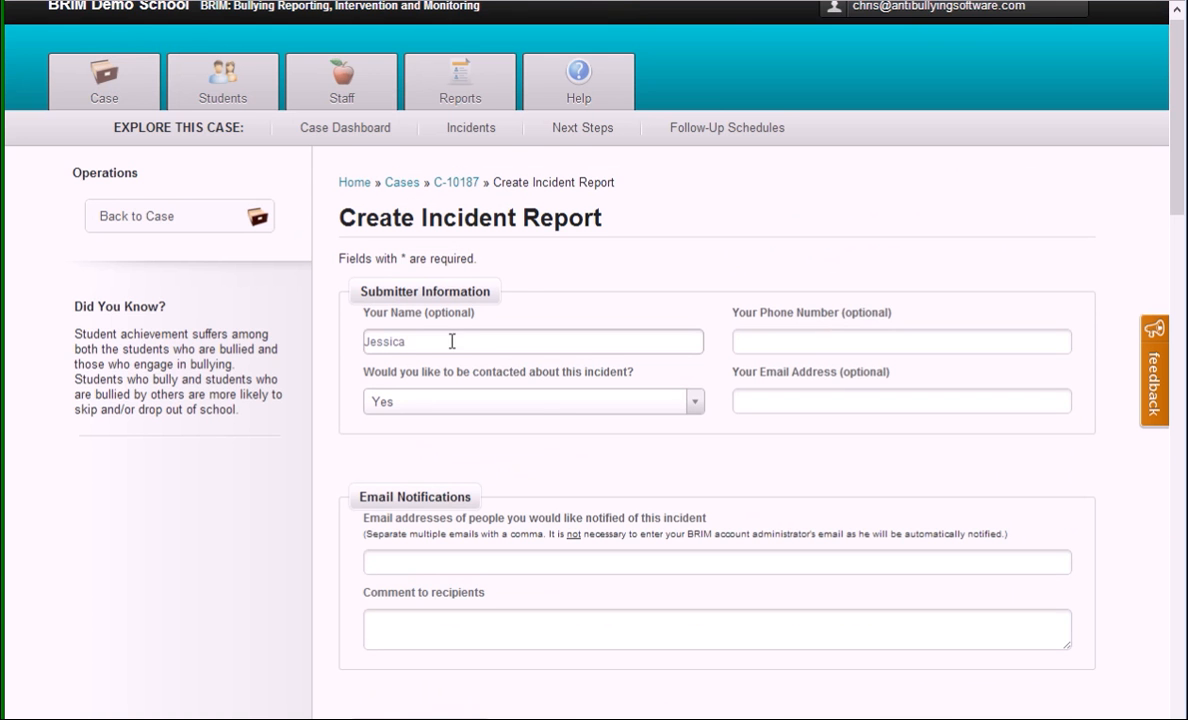
scroll(520, 330, "down", 7)
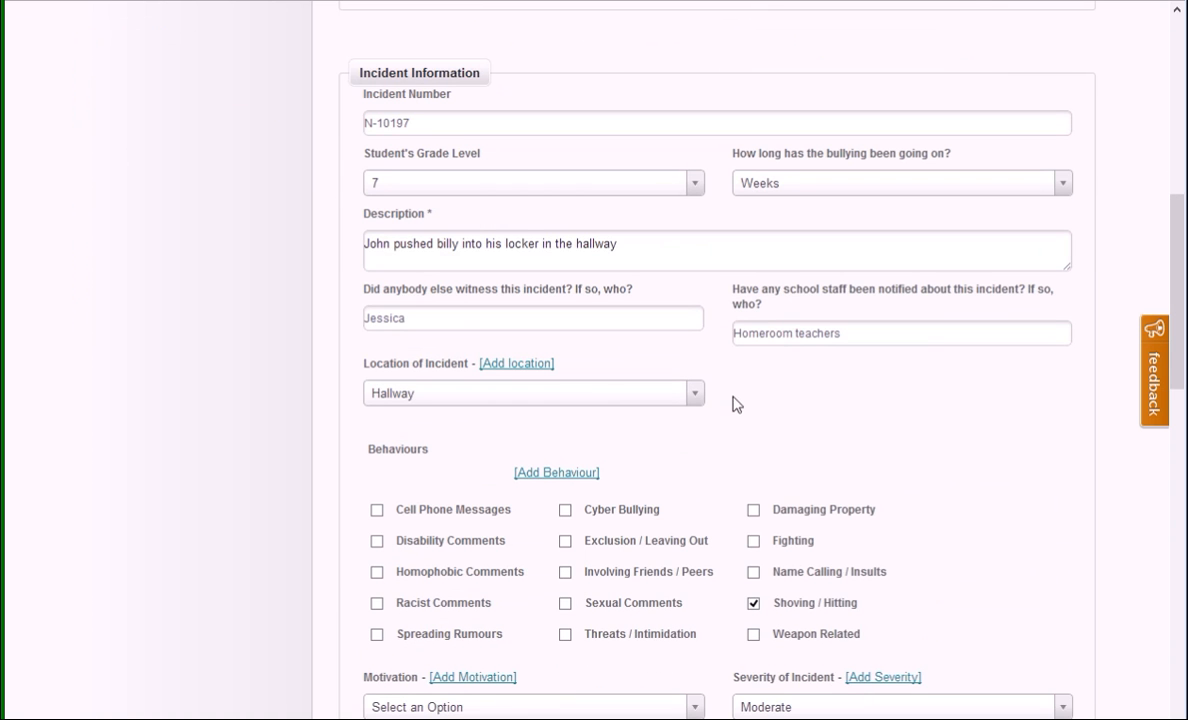
scroll(815, 485, "down", 1)
scroll(704, 437, "down", 6)
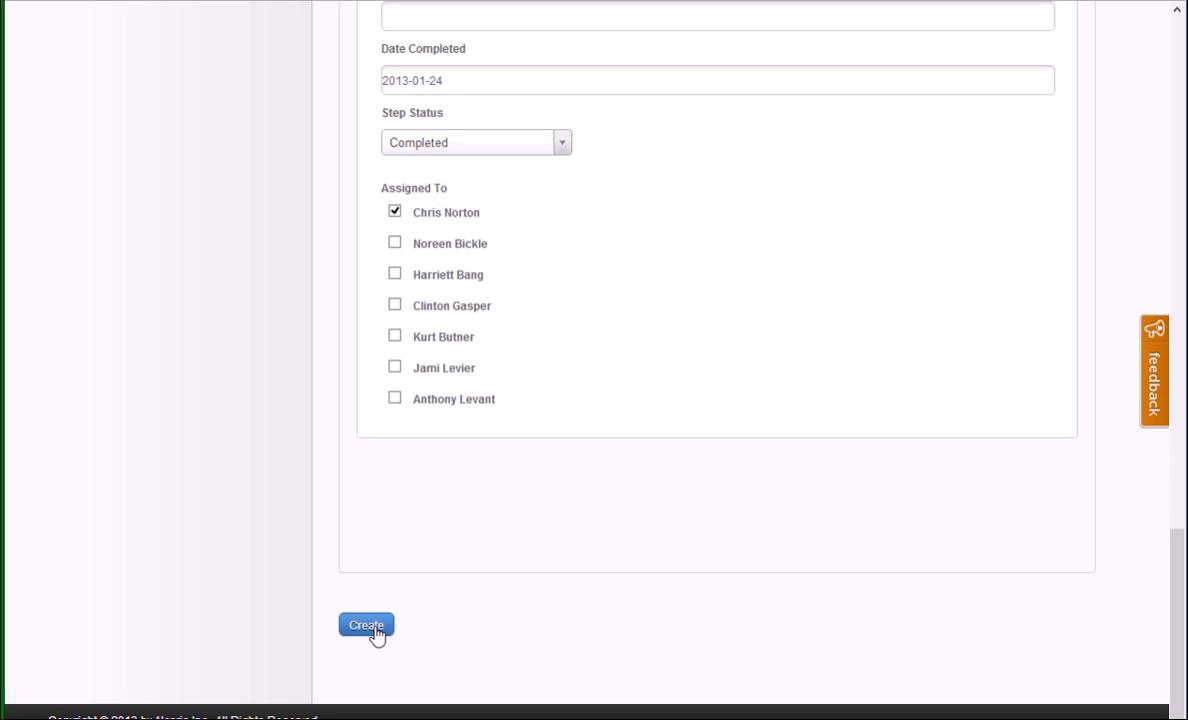
left_click(366, 626)
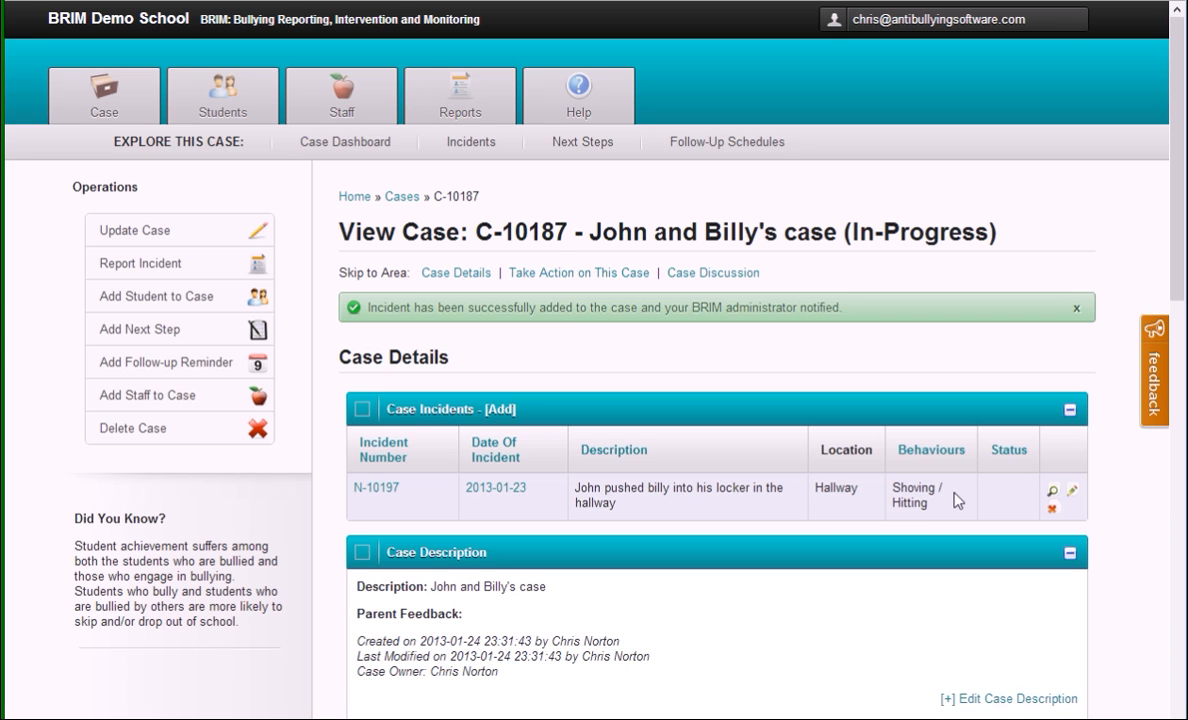
Step: Examine the case page for the incident, involved students, case statistics, next steps and follow-up schedules
scroll(750, 451, "down", 3)
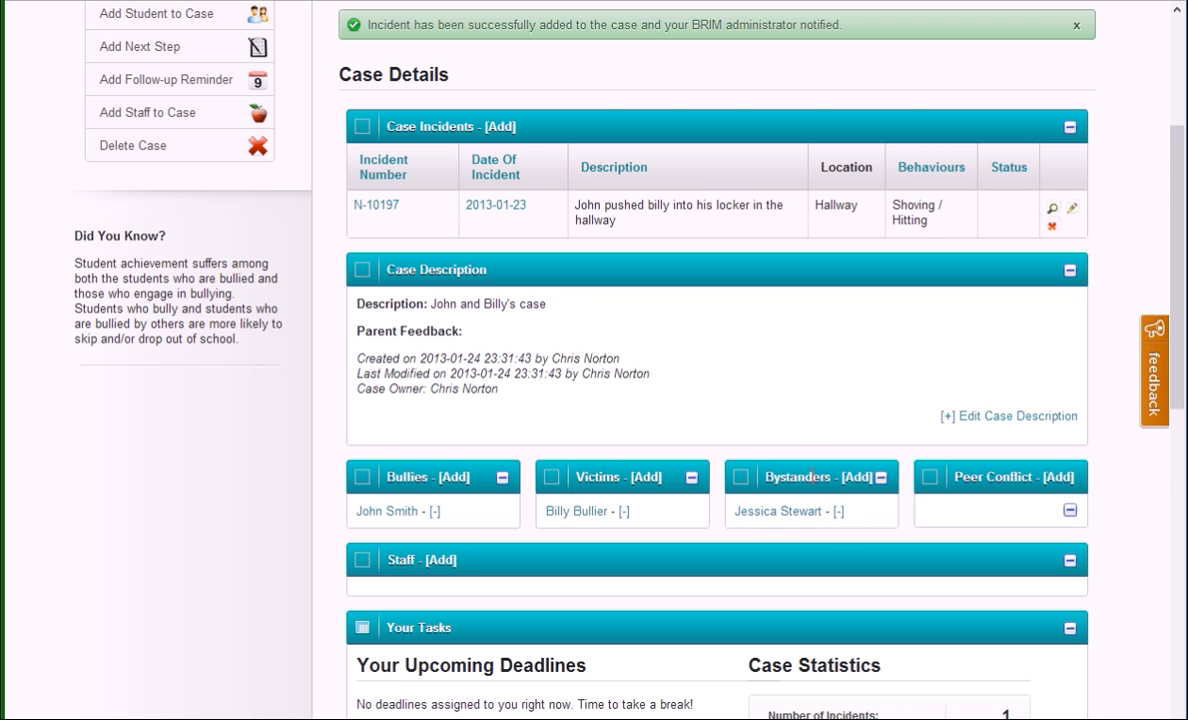
scroll(775, 527, "down", 2)
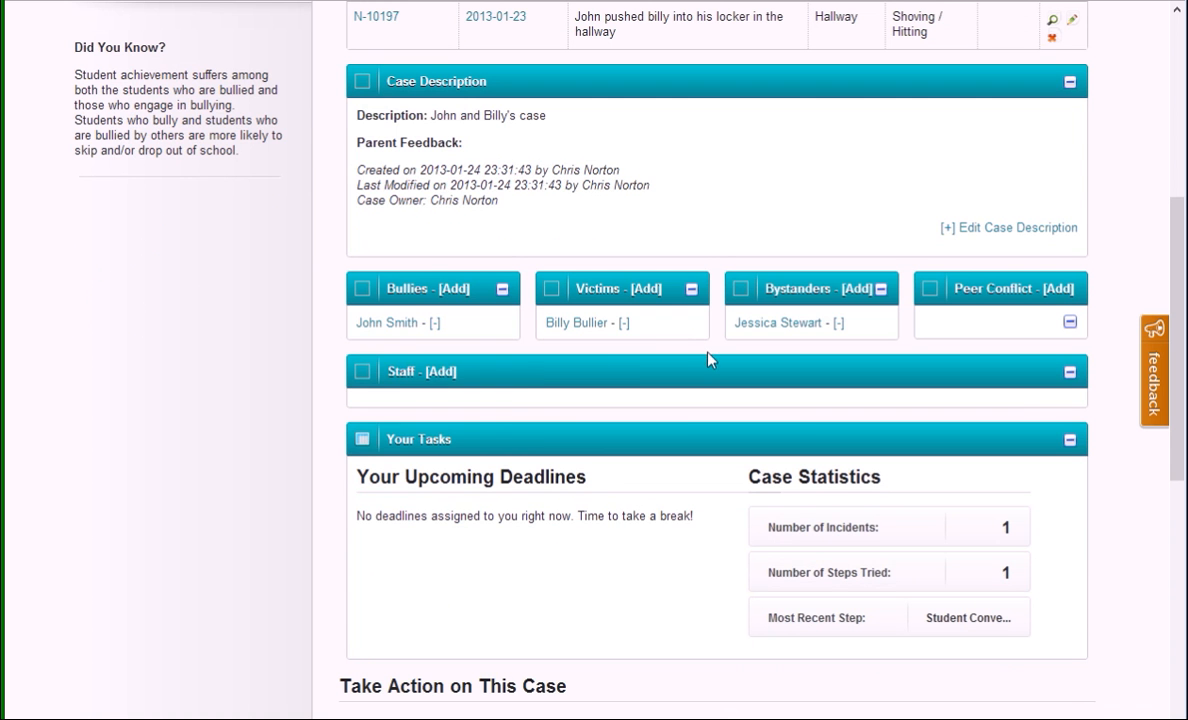
scroll(708, 360, "down", 1)
scroll(675, 408, "down", 2)
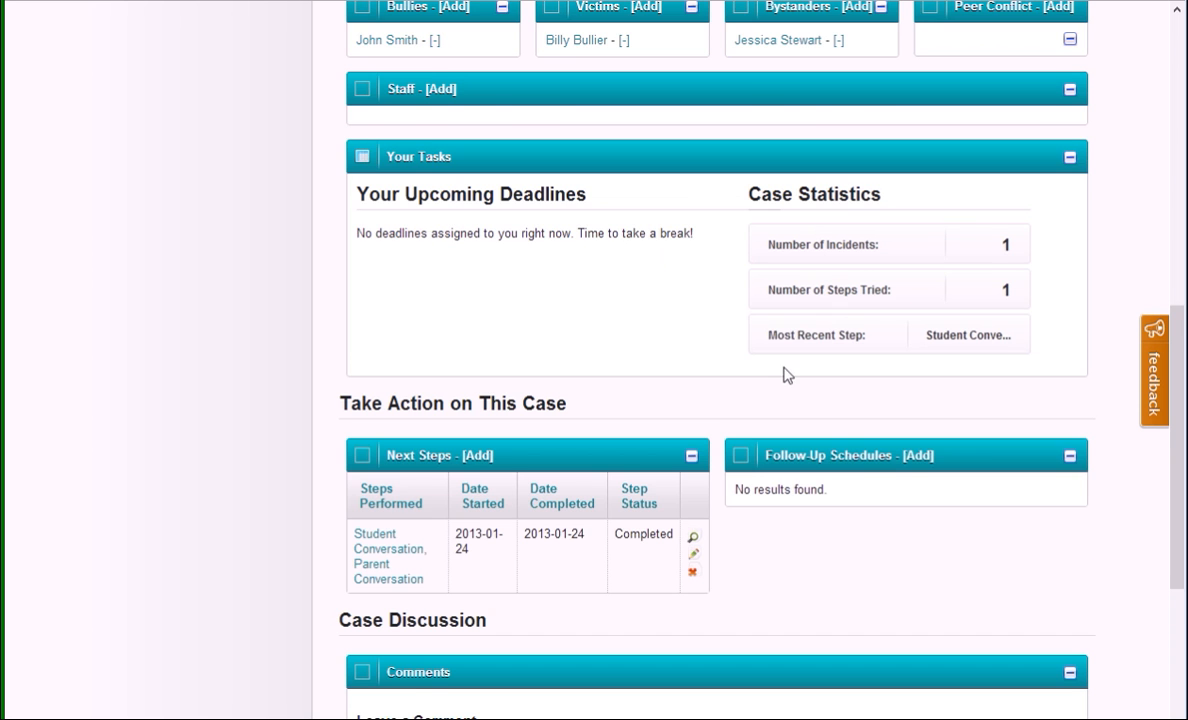
scroll(787, 372, "down", 1)
scroll(758, 374, "down", 2)
scroll(758, 374, "up", 10)
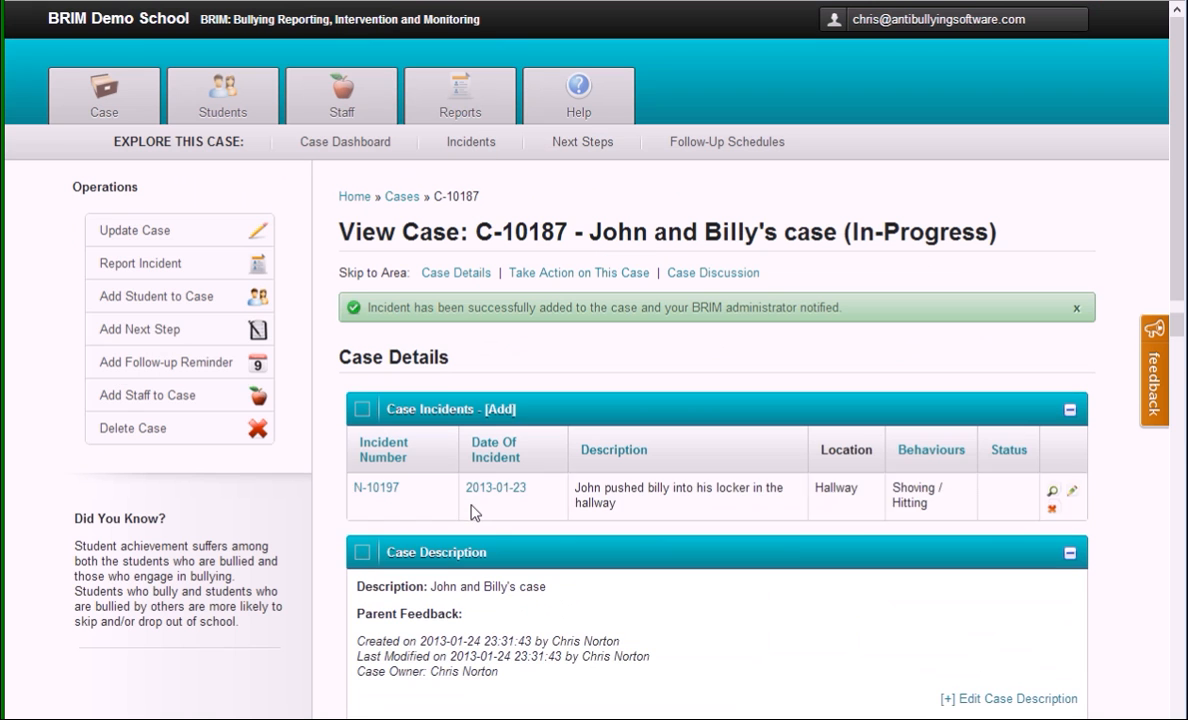